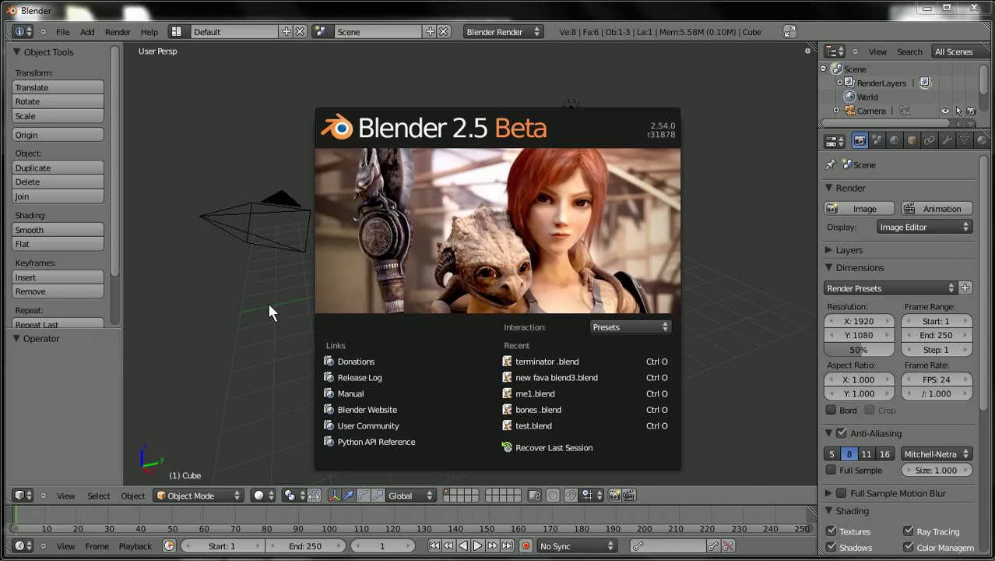
# - Dismiss the splash screen and set the 3D view to front orthographic
pyautogui.click(296, 316)
pyautogui.moveTo(334, 324); pyautogui.dragTo(364, 243, button='middle')
pyautogui.moveTo(511, 311); pyautogui.dragTo(429, 322, button='middle')
pyautogui.moveTo(504, 329); pyautogui.dragTo(679, 345, button='middle')
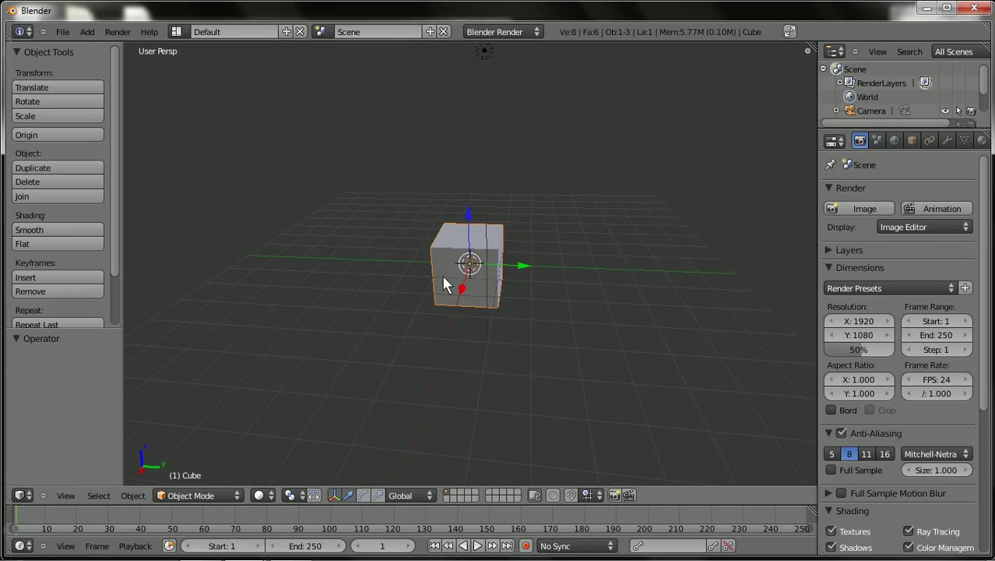
pyautogui.press('KP_1')
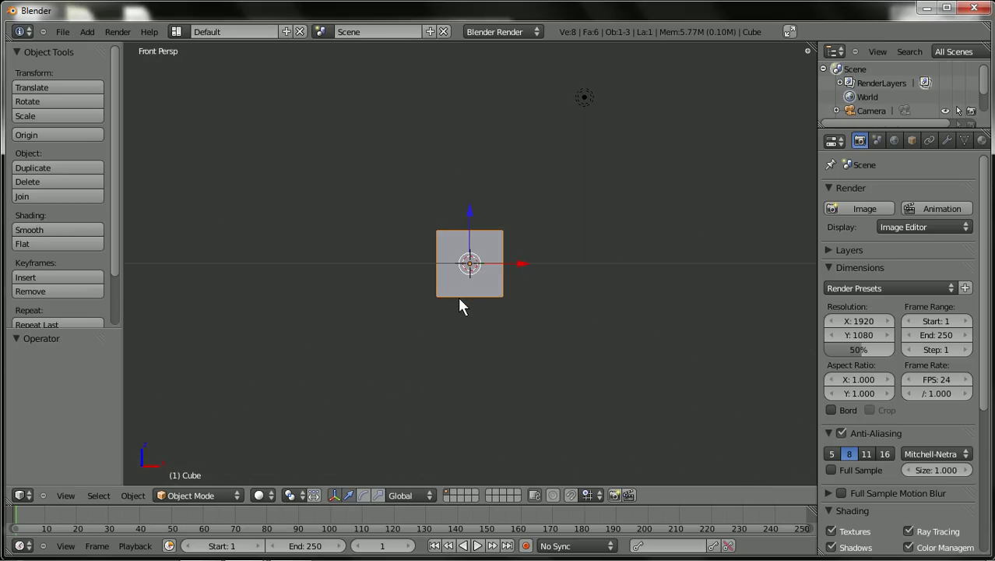
pyautogui.press('KP_5')
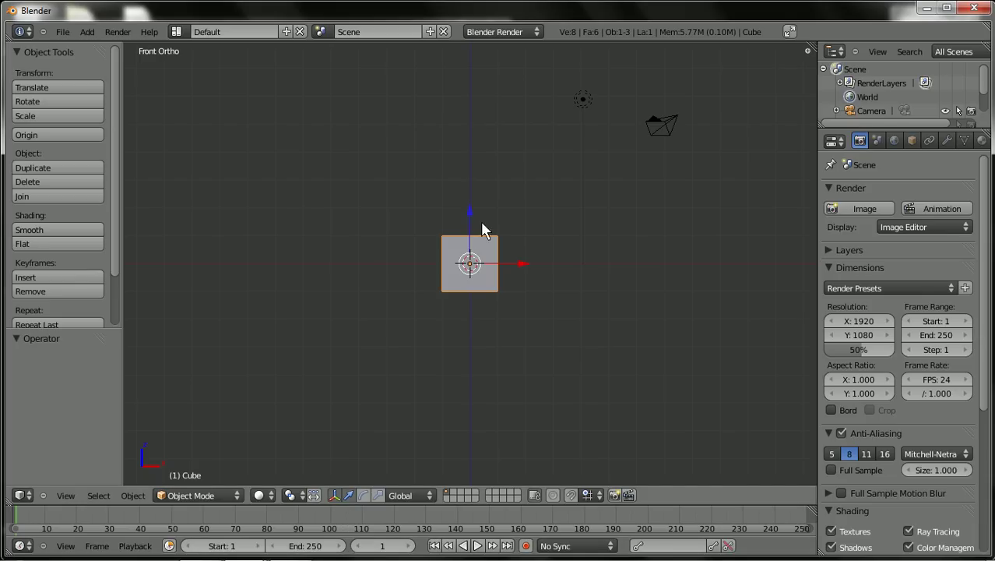
# - Hide the transform manipulator and delete the default cube
pyautogui.click(336, 497)
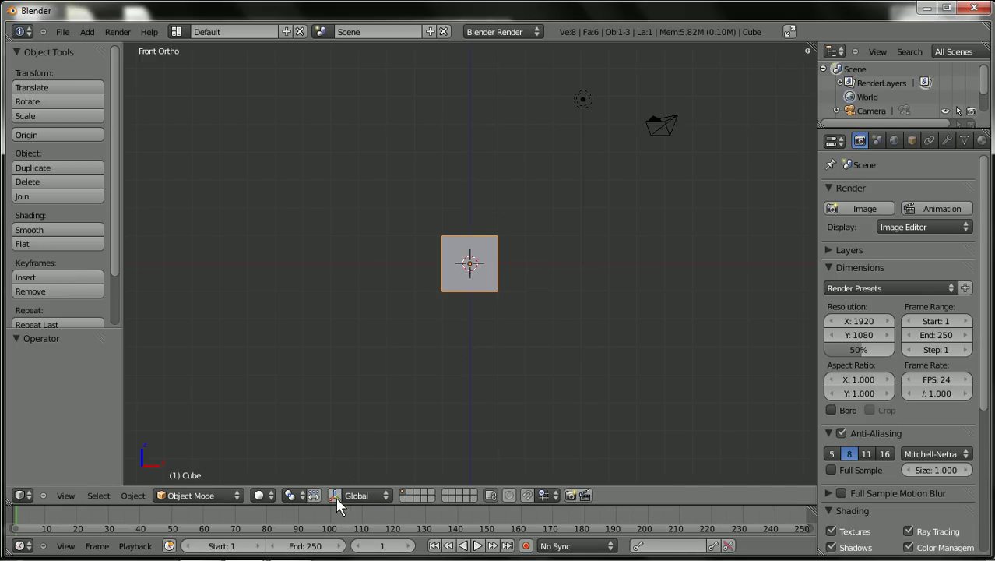
pyautogui.press('x')
pyautogui.click(434, 338)
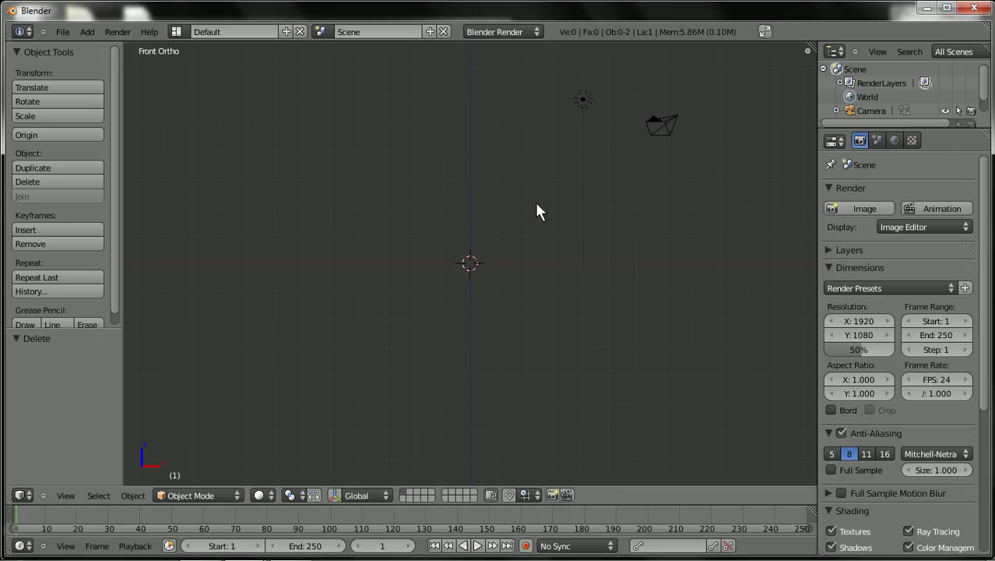
# - Add a plane mesh at the origin and align it to the front view
pyautogui.hotkey('shift', 'a')
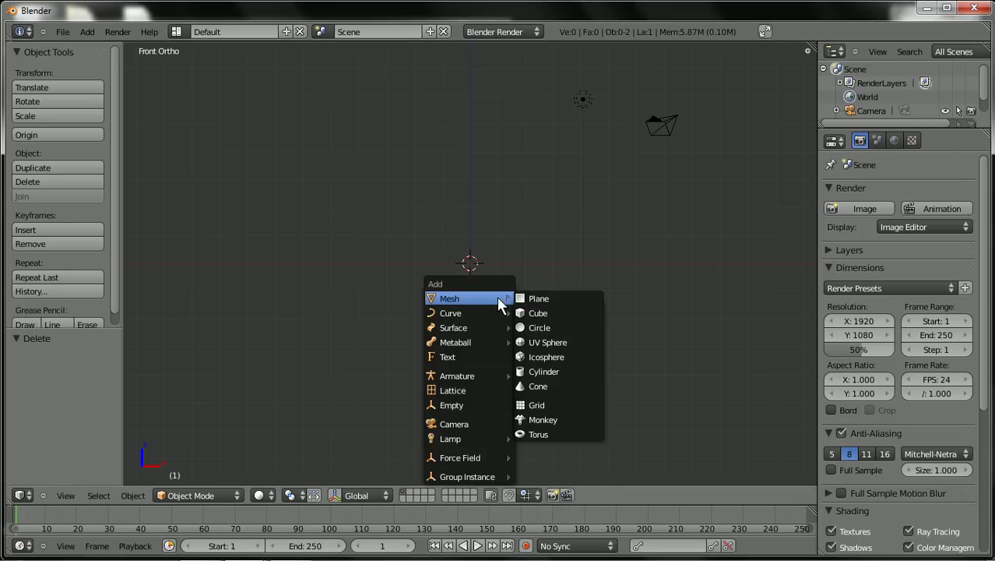
pyautogui.click(551, 296)
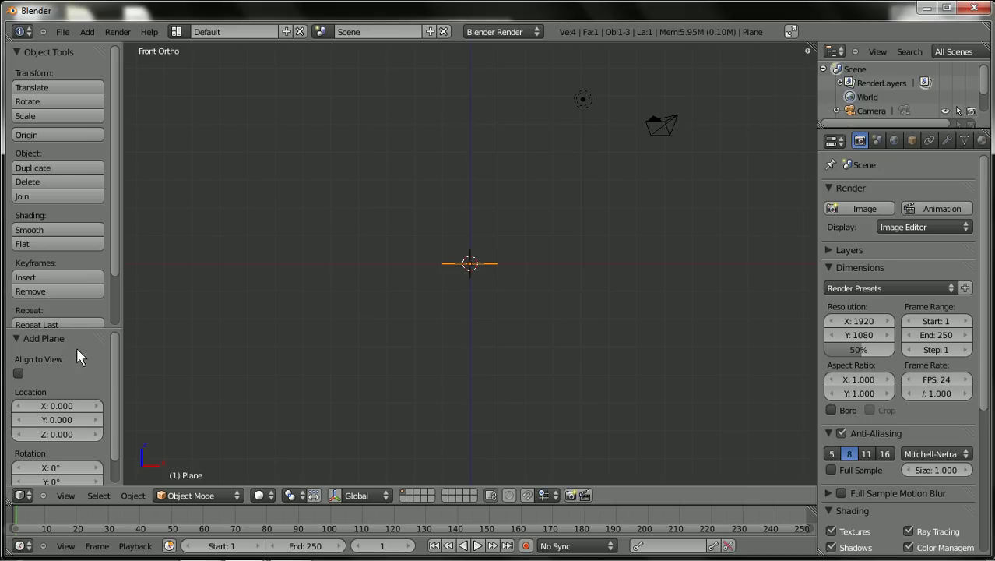
pyautogui.click(18, 372)
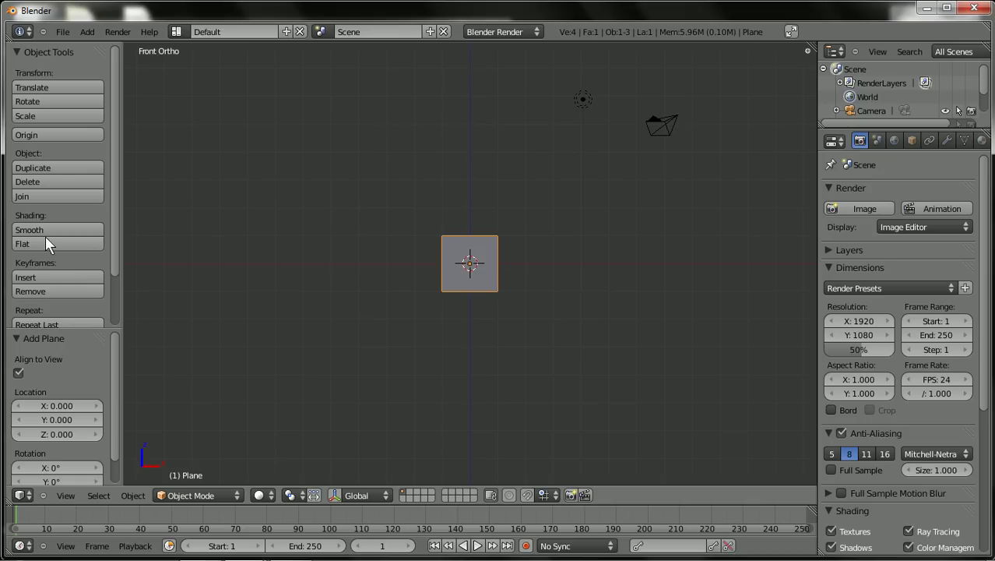
# - Toggle the 3D view's tool shelf and leave it hidden
pyautogui.press('t')
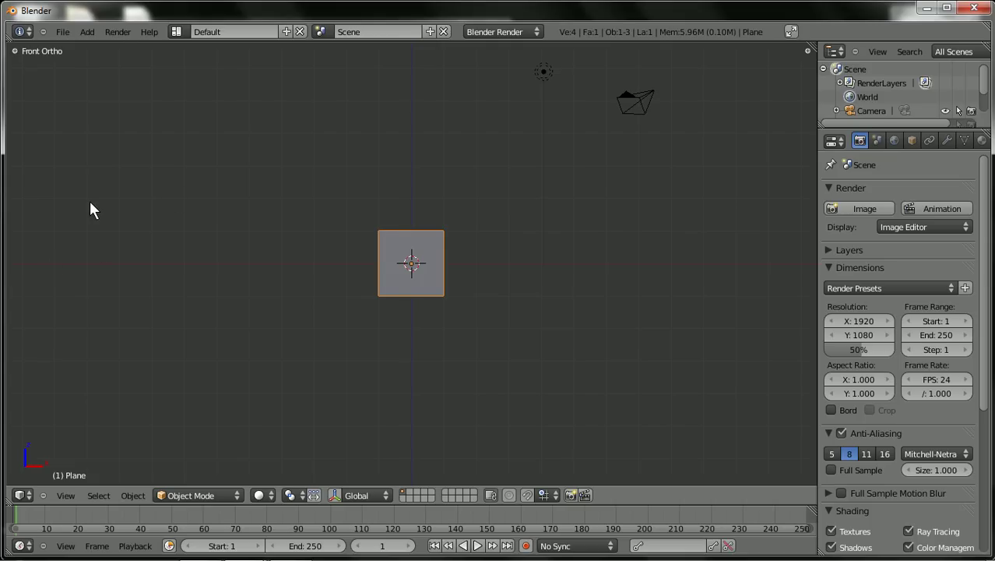
pyautogui.press('t')
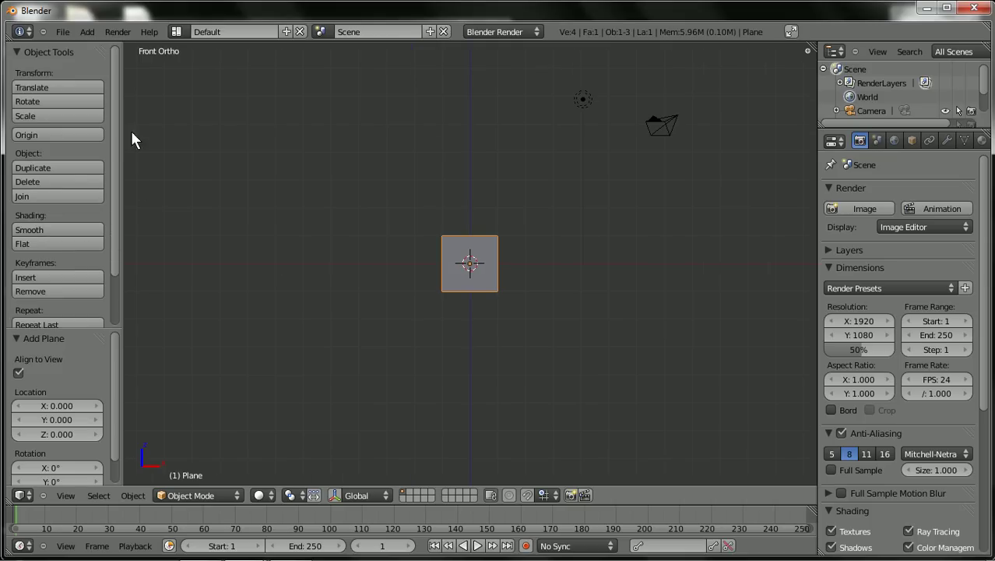
pyautogui.press('t')
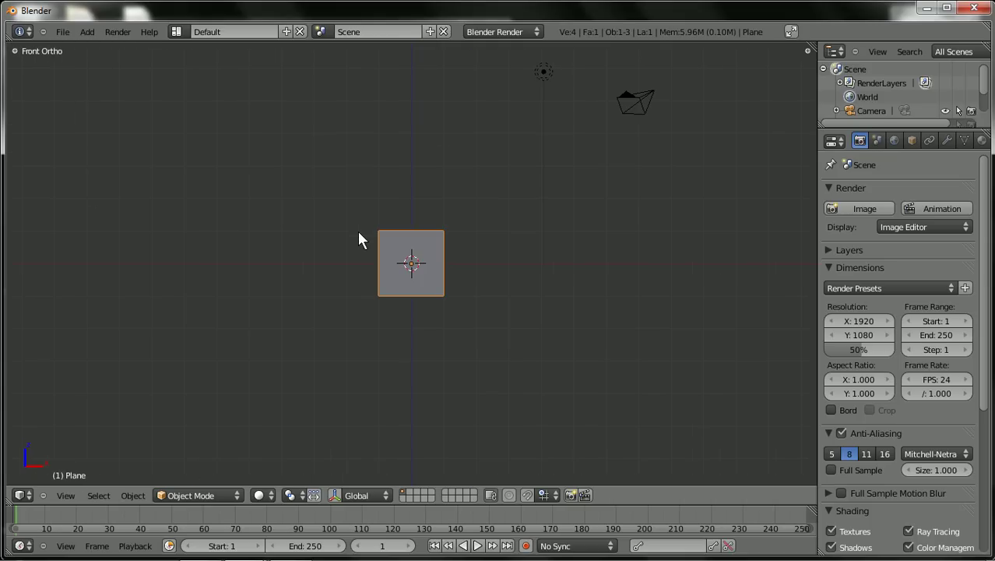
pyautogui.press('t')
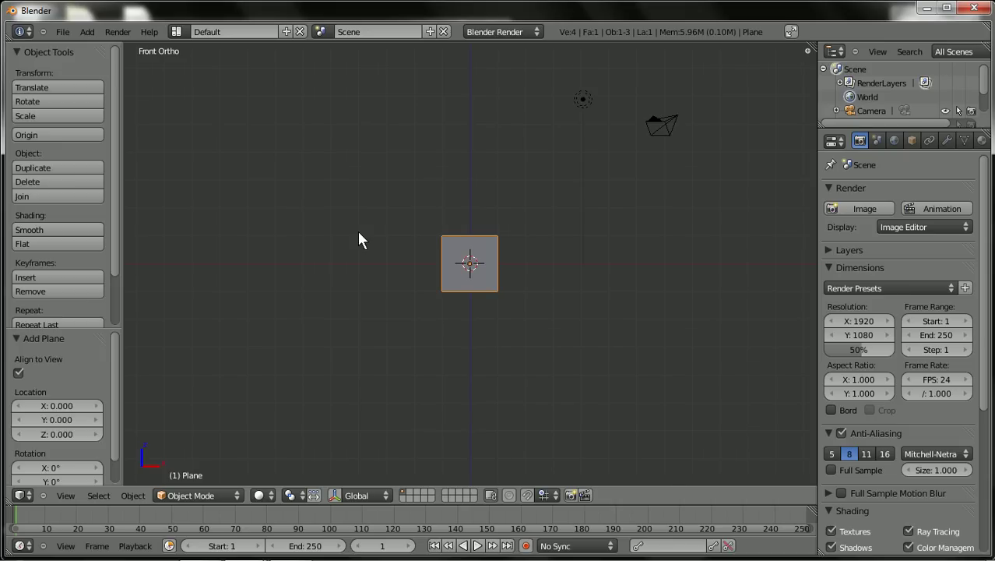
pyautogui.press('t')
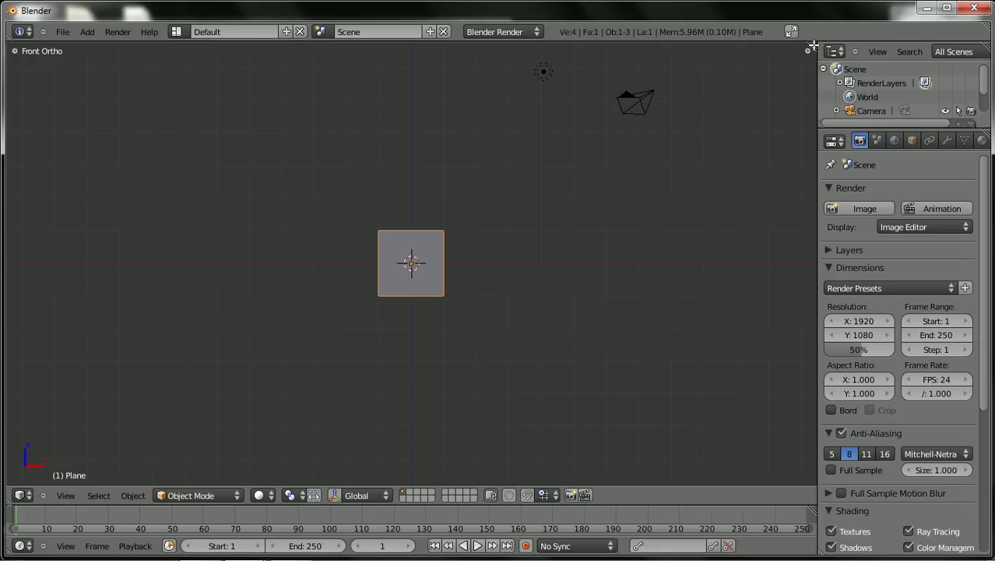
# - Split the 3D view into two side-by-side areas and change the new one to the UV/Image Editor
pyautogui.moveTo(812, 47); pyautogui.dragTo(454, 80)
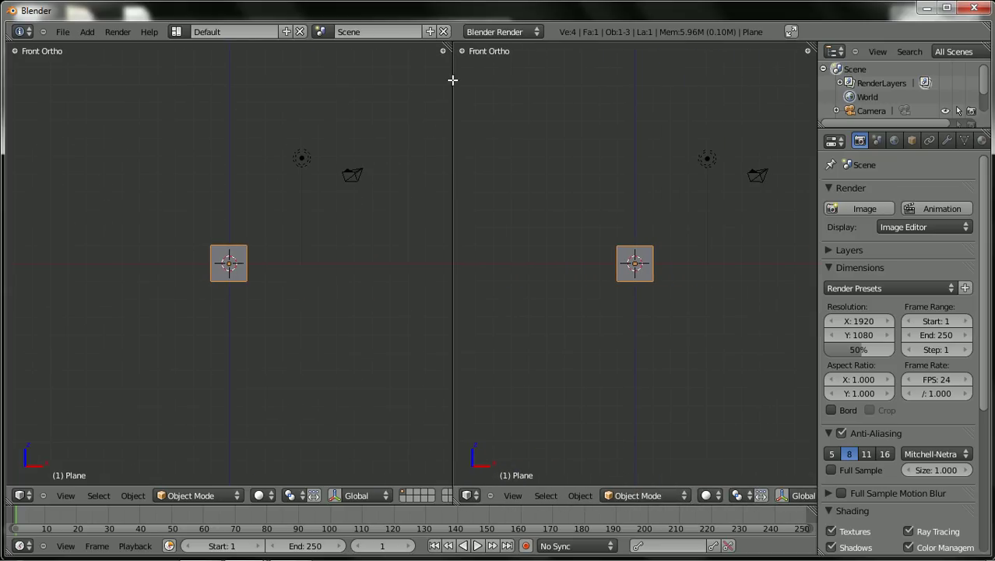
pyautogui.click(467, 499)
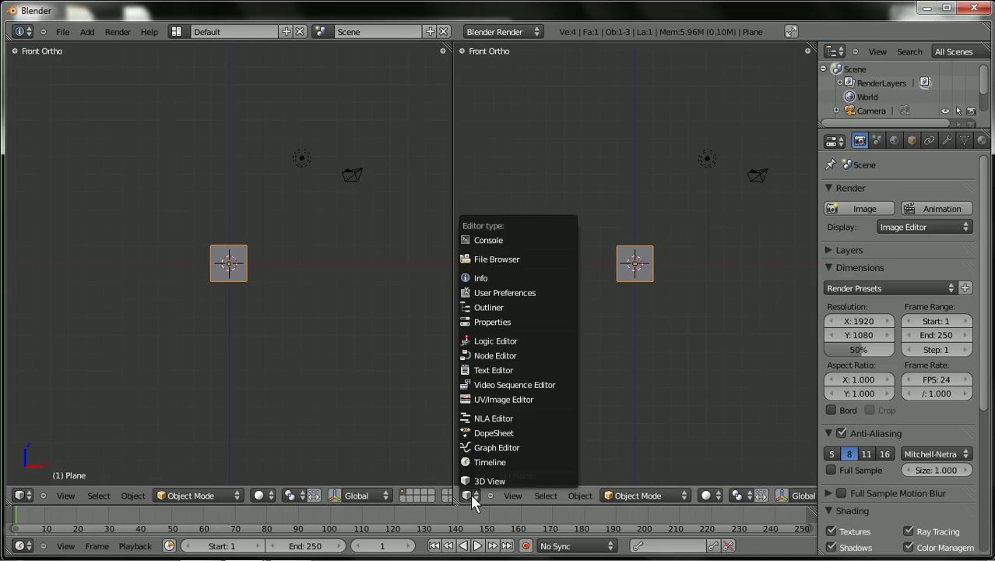
pyautogui.click(497, 402)
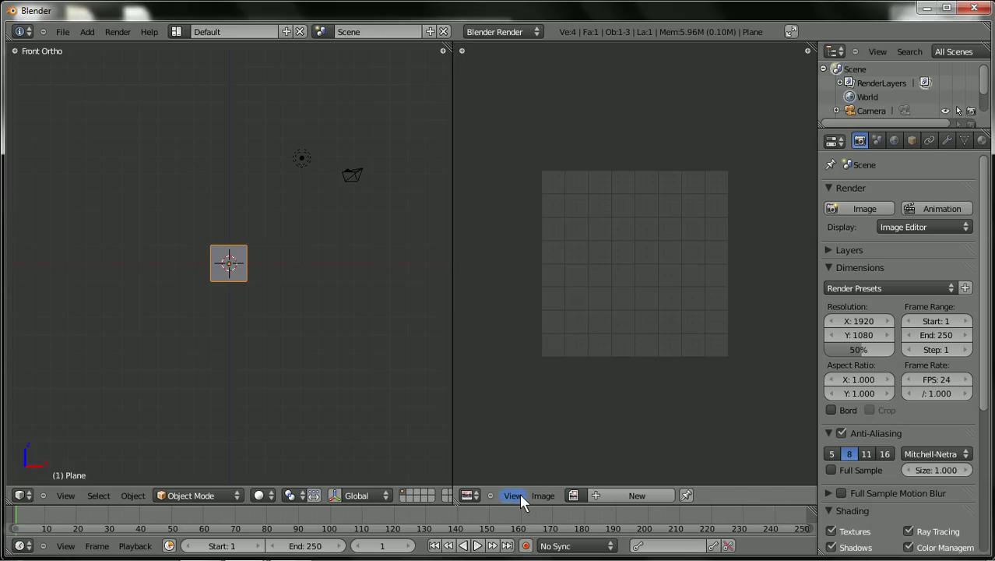
# - Switch the new area back to a 3D View and return it to the UV/Image Editor
pyautogui.click(470, 495)
pyautogui.click(479, 479)
pyautogui.scroll(-8, 503, 496)
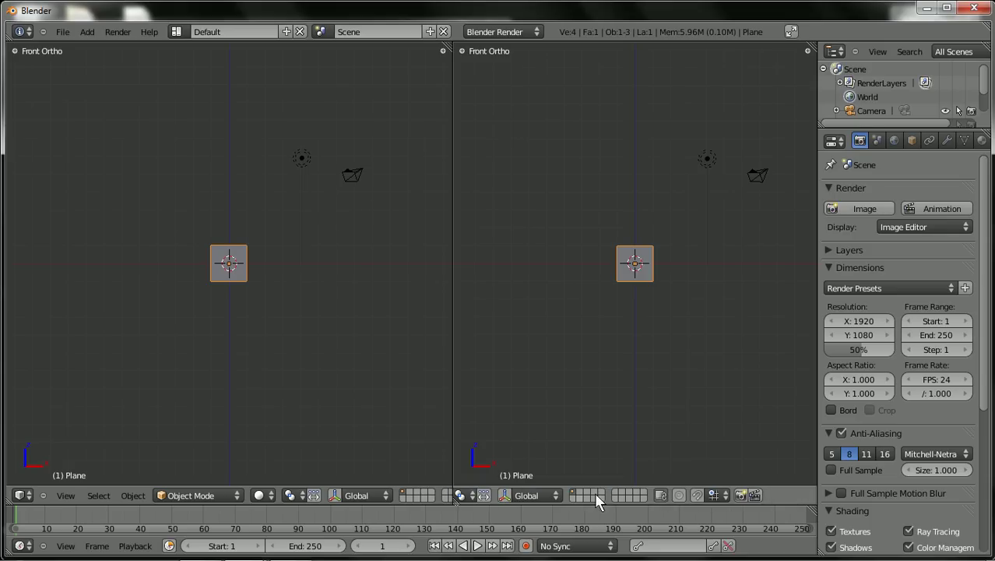
pyautogui.scroll(8, 529, 491)
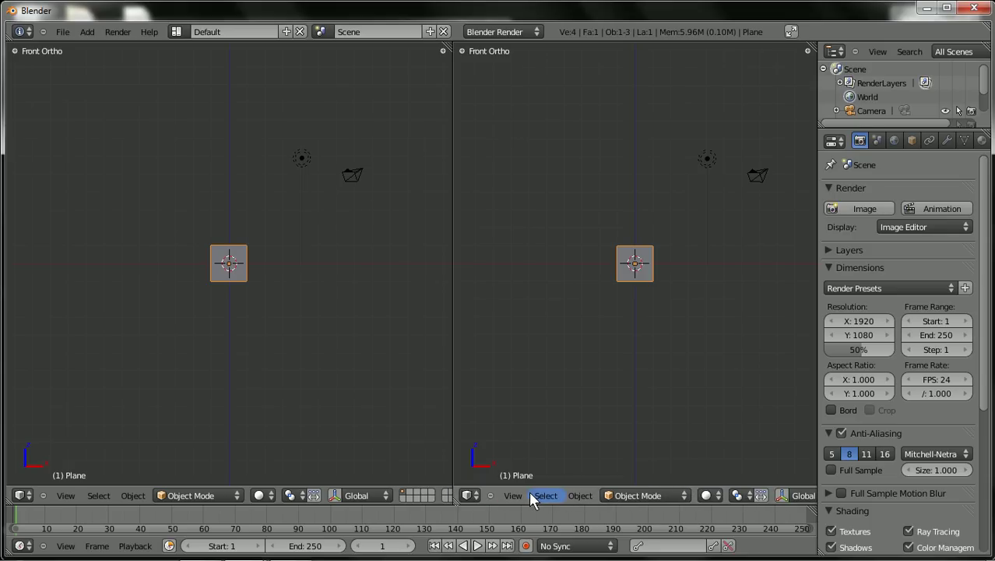
pyautogui.scroll(2, 460, 497)
pyautogui.click(469, 494)
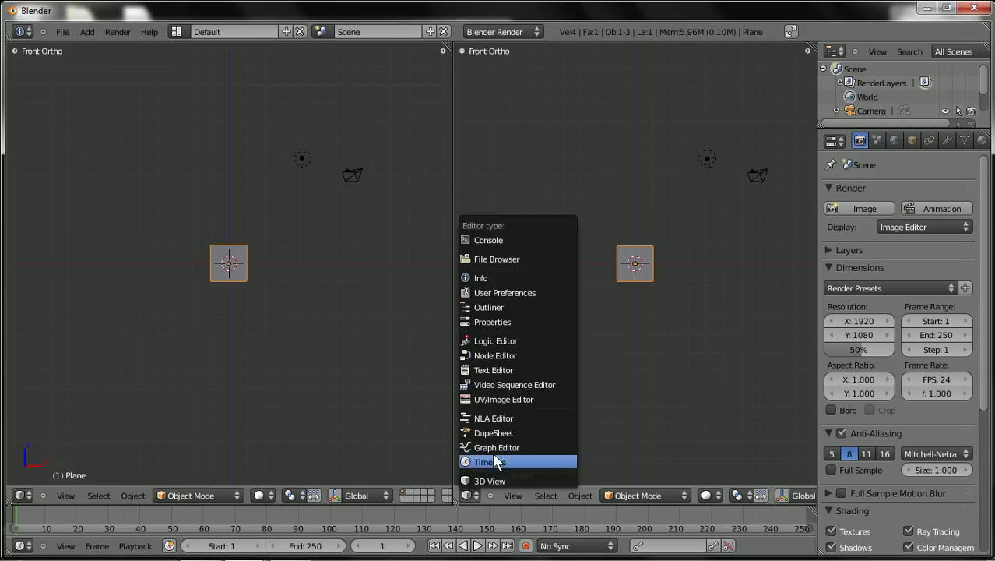
pyautogui.click(479, 398)
# - Scale the plane uniformly by a factor of 4
pyautogui.scroll(8, 250, 329)
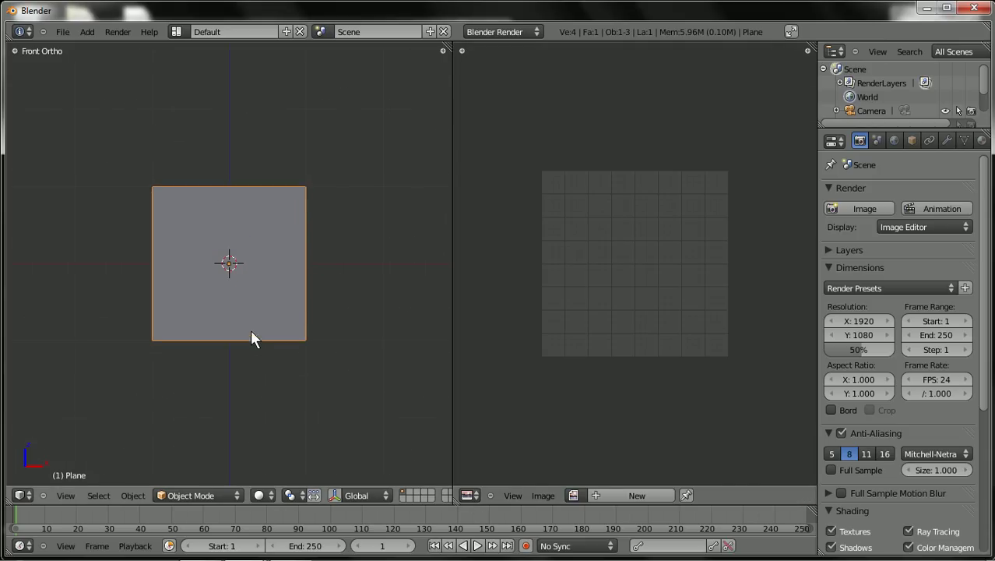
pyautogui.scroll(-3, 249, 327)
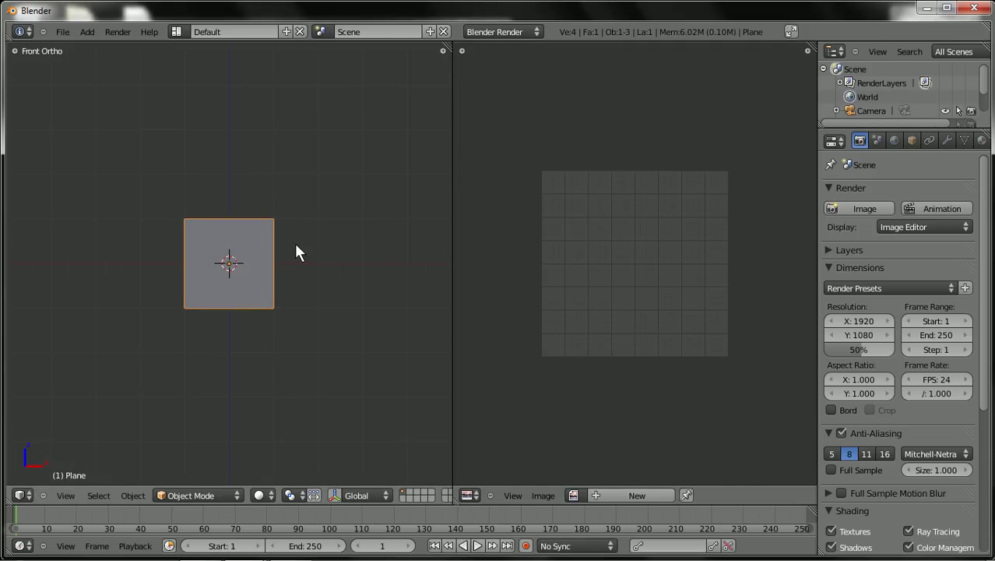
pyautogui.press('s')
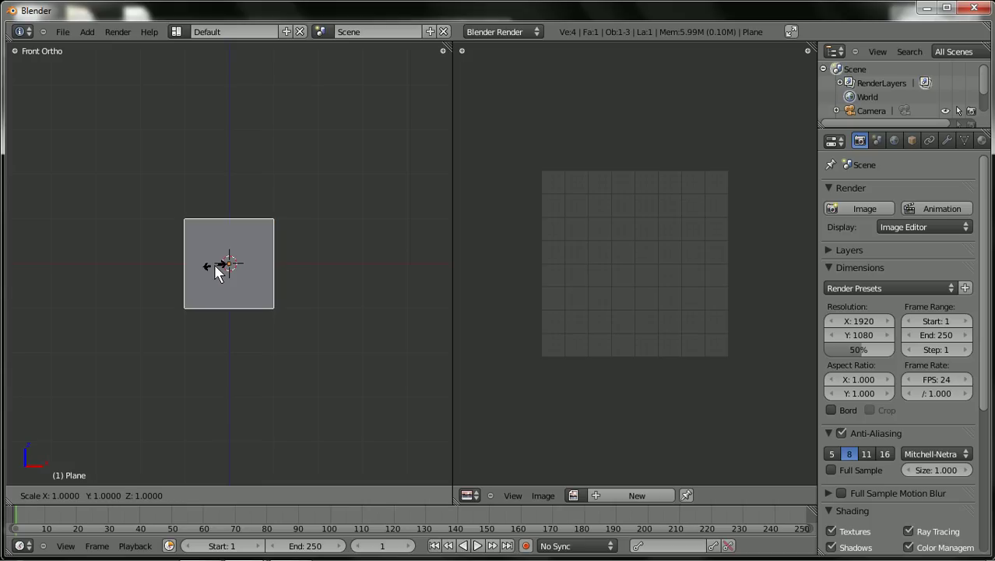
pyautogui.write('4')
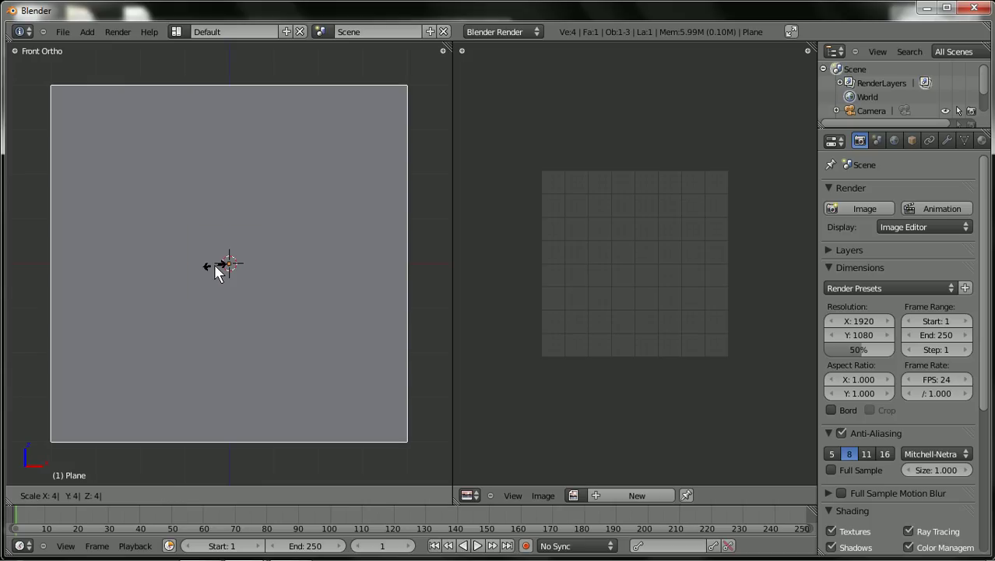
pyautogui.press('Return')
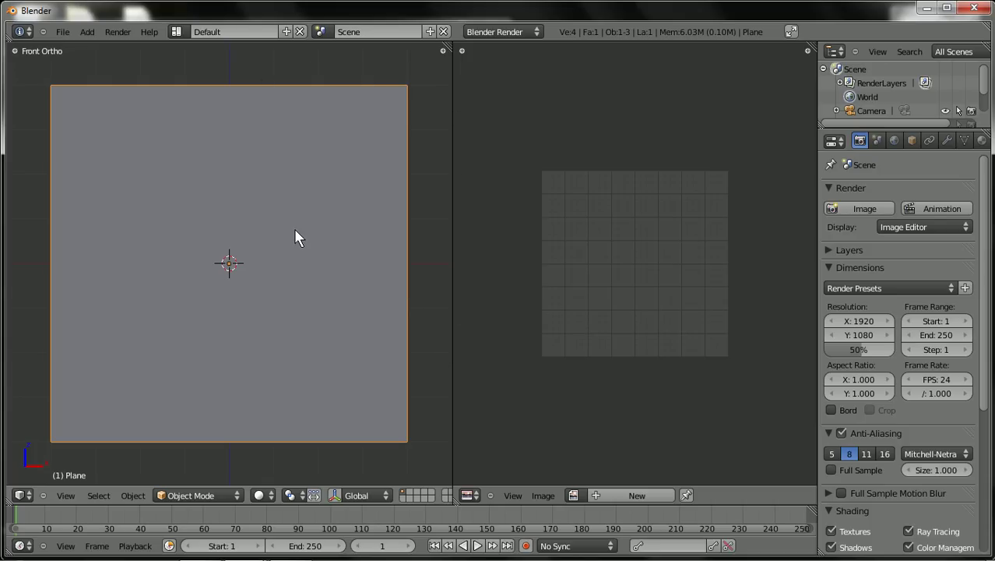
# - Enter Edit Mode on the plane, select all its vertices and unwrap it with Smart Project
pyautogui.press('Tab')
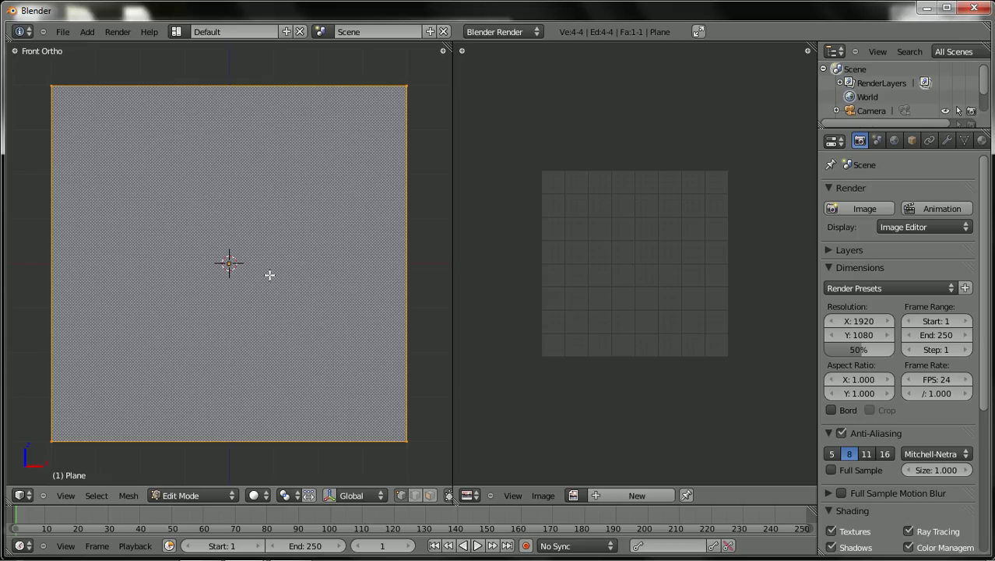
pyautogui.press('a')
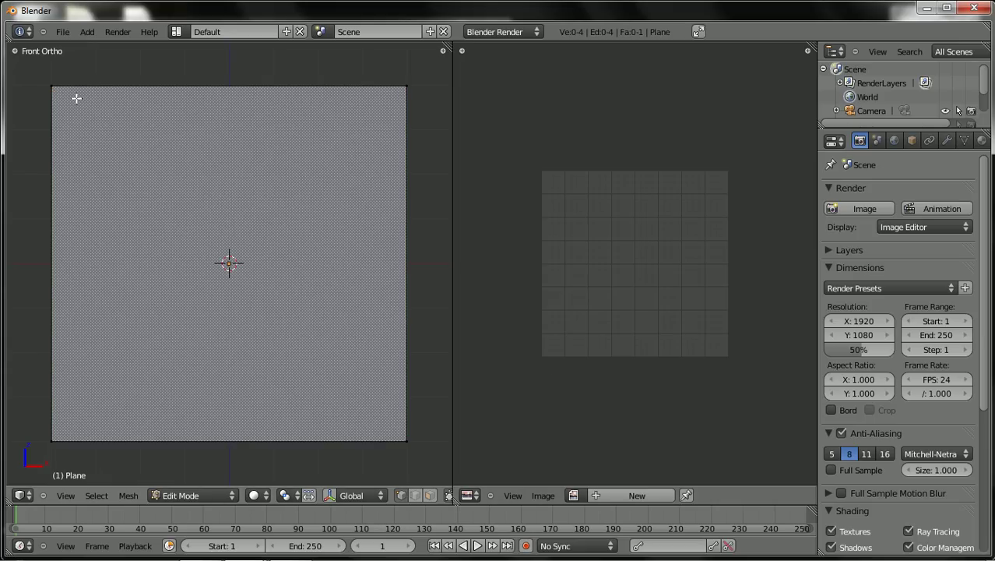
pyautogui.press('a')
pyautogui.press('a')
pyautogui.press('a')
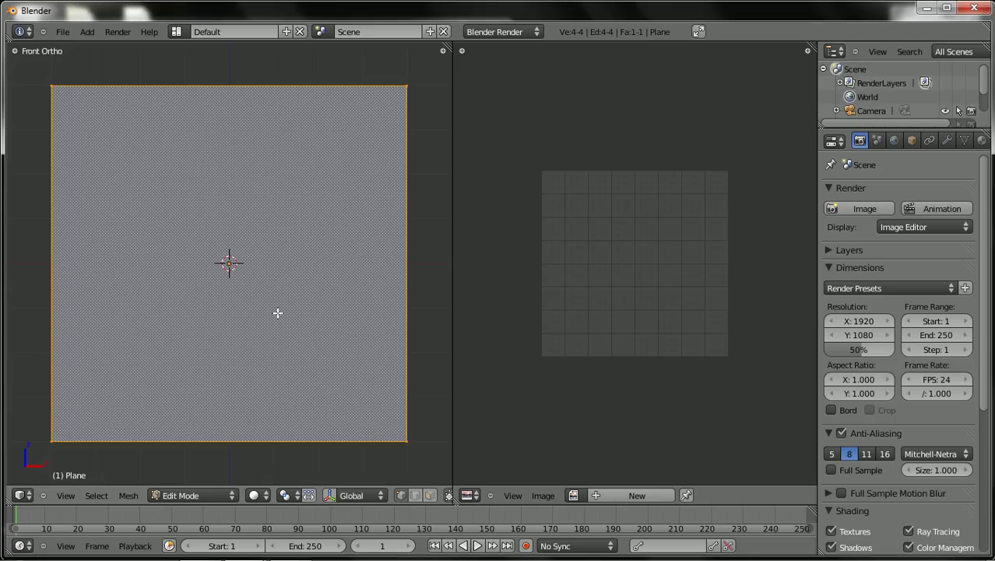
pyautogui.press('u')
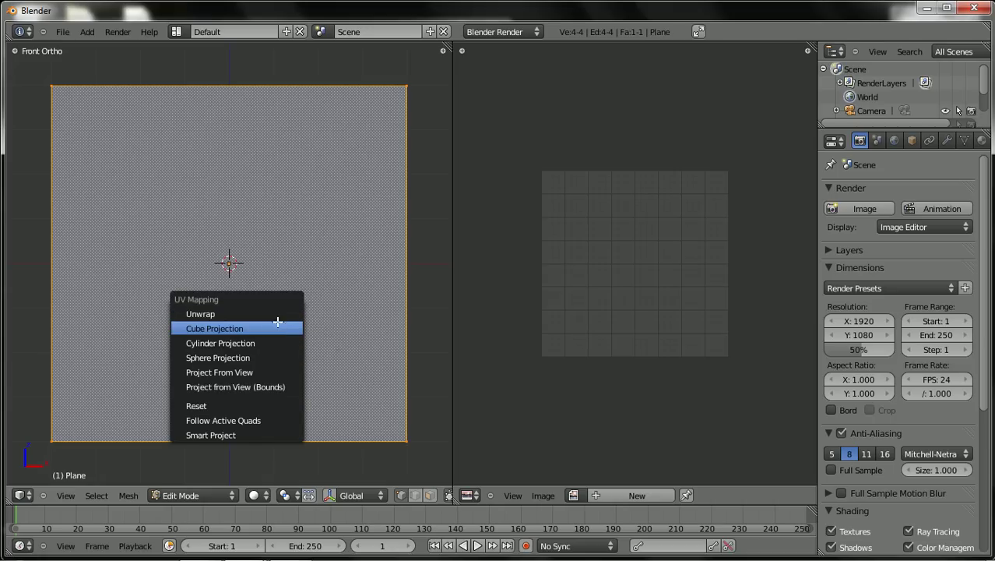
pyautogui.click(257, 434)
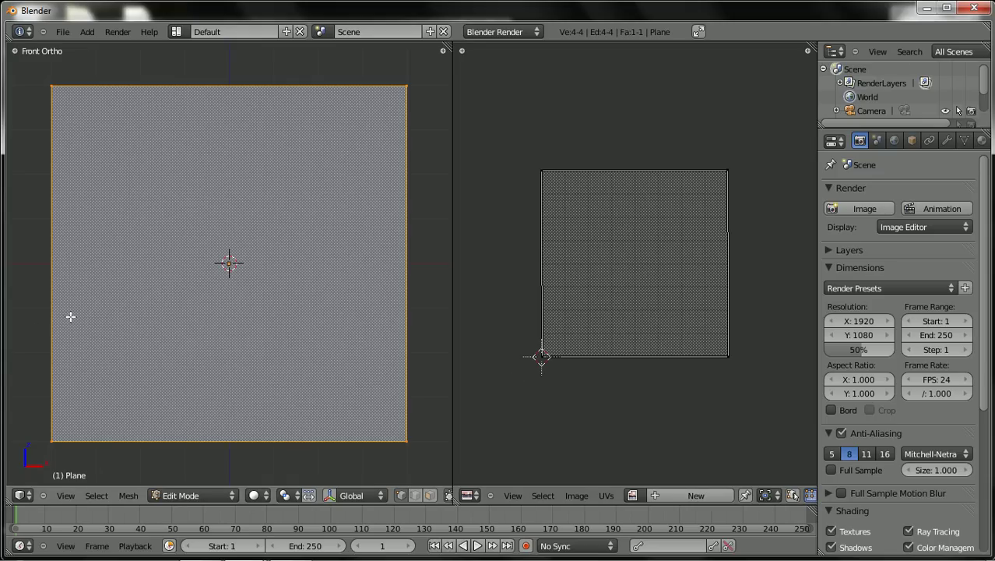
# - Select all of the plane's UVs and bring up the file browser for opening an image in the UV/Image Editor
pyautogui.press('u')
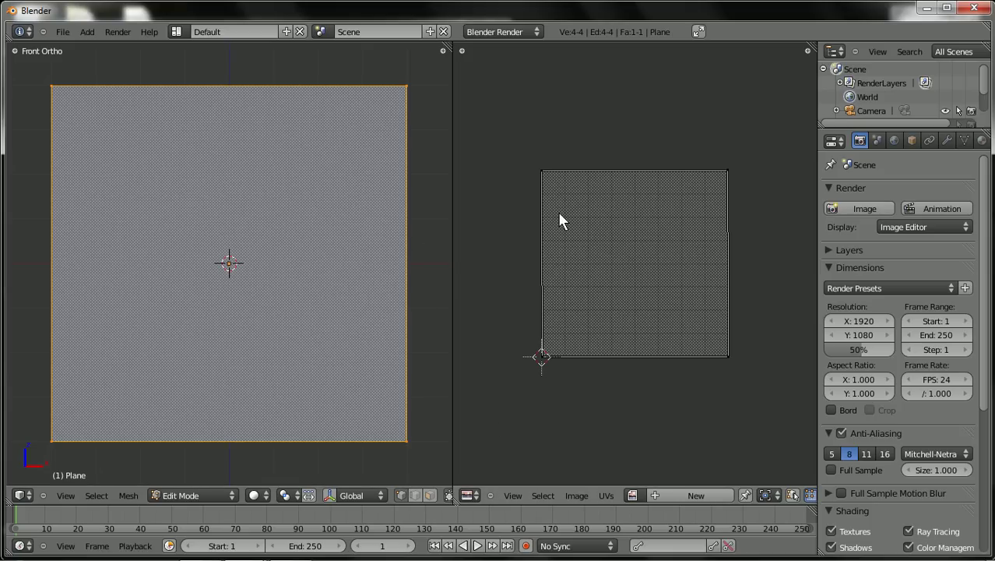
pyautogui.press('a')
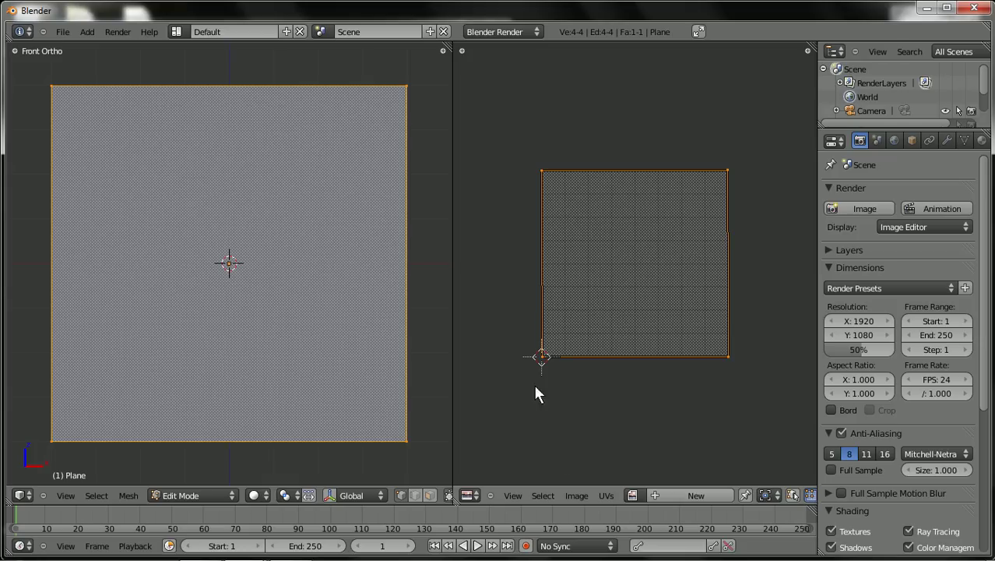
pyautogui.click(559, 496)
pyautogui.click(578, 496)
pyautogui.click(589, 466)
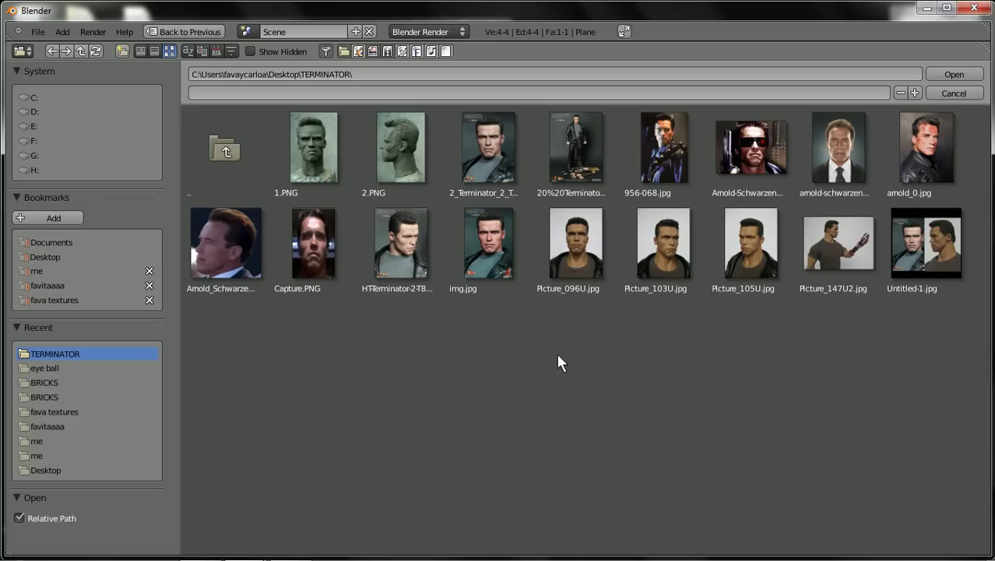
pyautogui.click(927, 237)
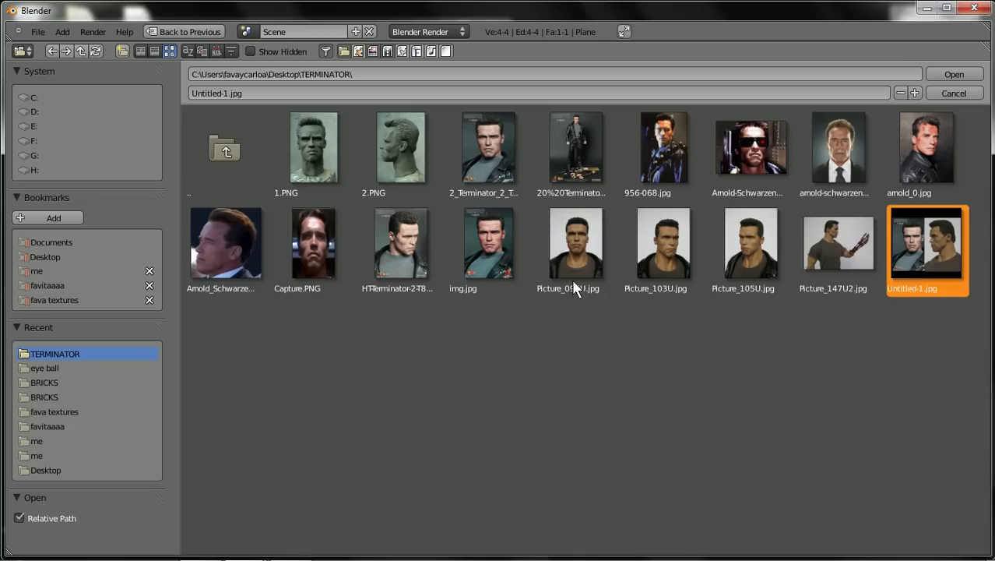
pyautogui.click(499, 164)
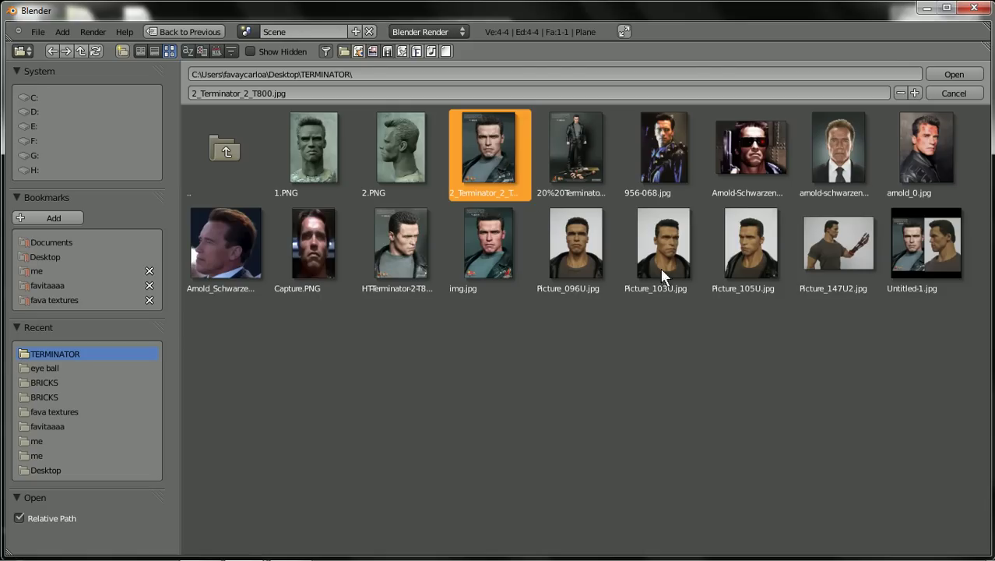
pyautogui.click(850, 240)
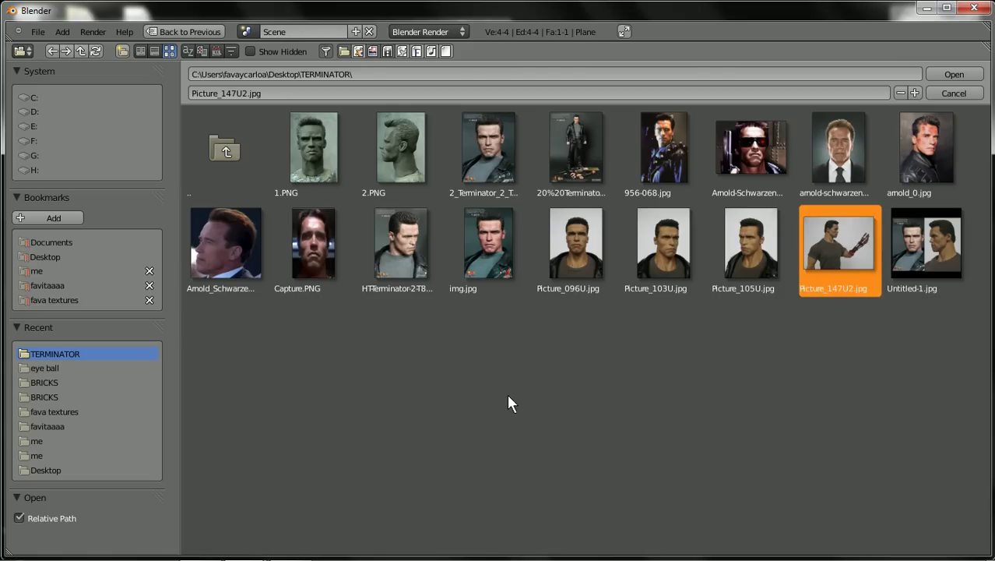
# - Load woodboard_5_4w.jpg from the Desktop folder into the UV/Image Editor for the plane's unwrapped face
pyautogui.click(55, 256)
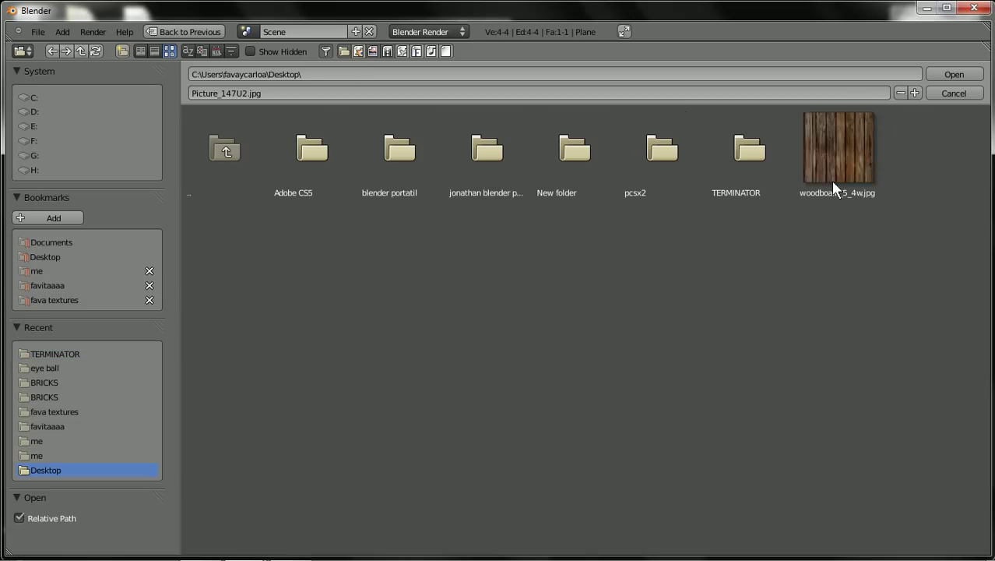
pyautogui.click(833, 141)
pyautogui.click(952, 75)
pyautogui.scroll(-2, 417, 255)
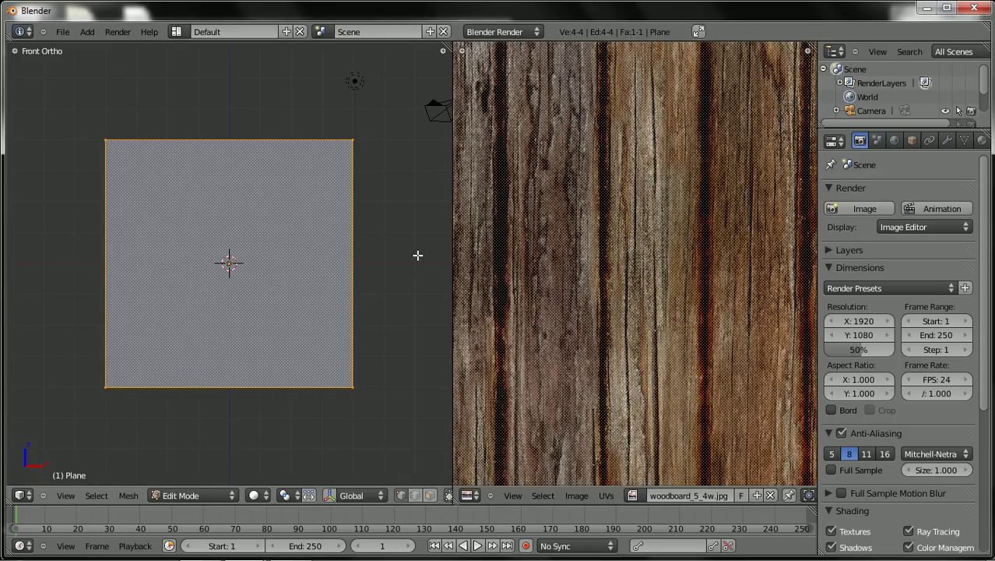
pyautogui.scroll(-2, 653, 250)
pyautogui.scroll(-2, 653, 252)
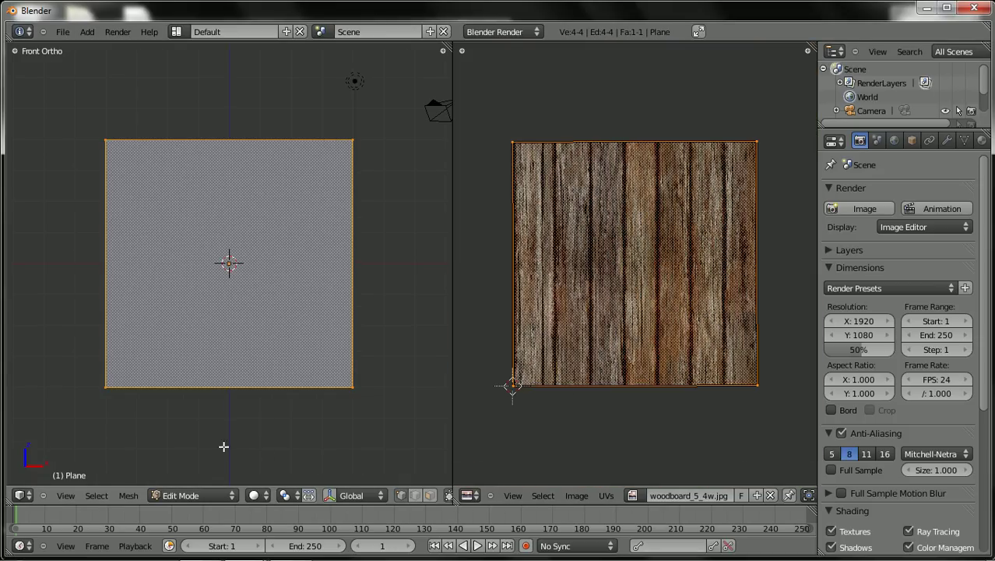
# - Switch the 3D View to Textured shading and rotate the plane's UVs by about -89.5 degrees so the planks run vertically
pyautogui.click(259, 495)
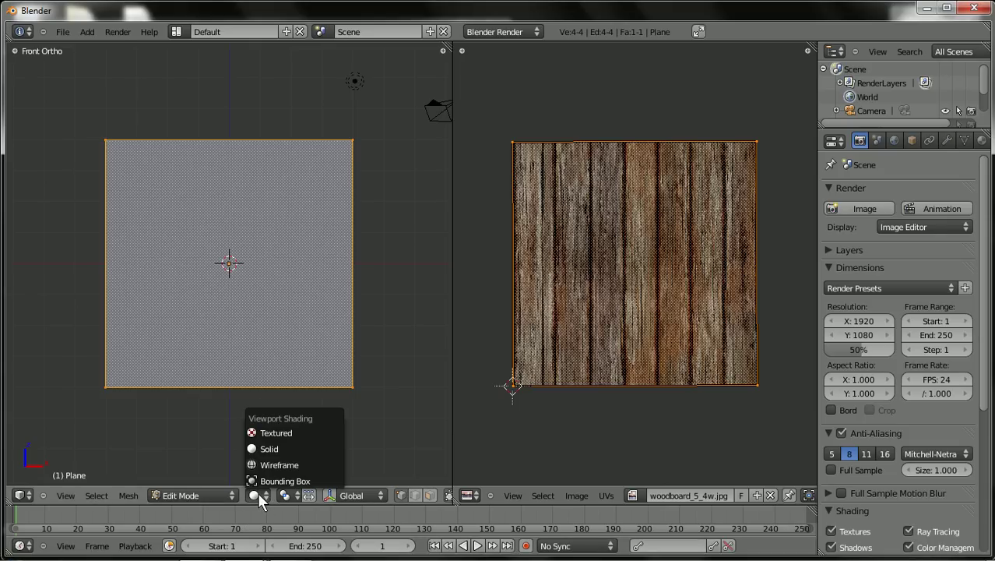
pyautogui.click(271, 434)
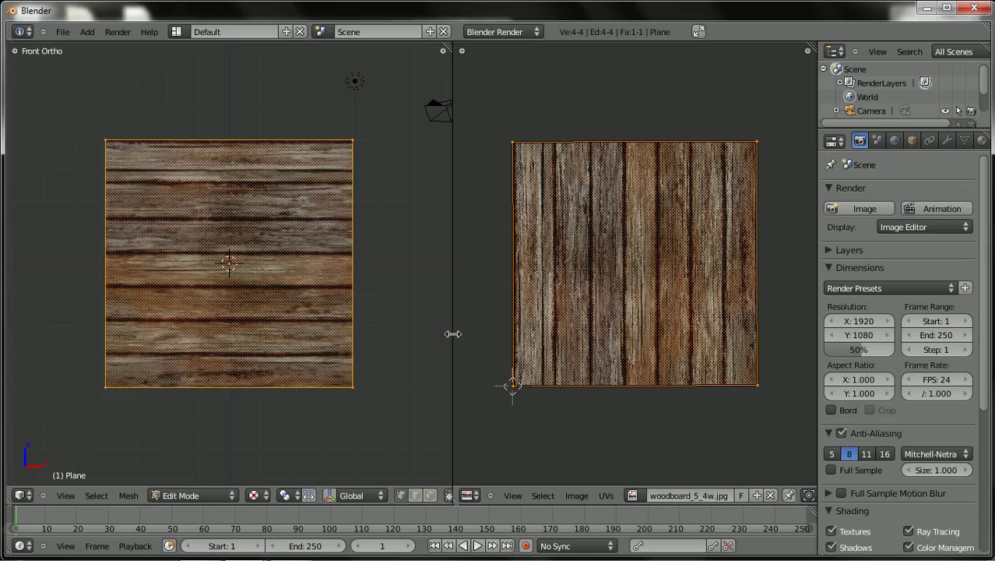
pyautogui.press('r')
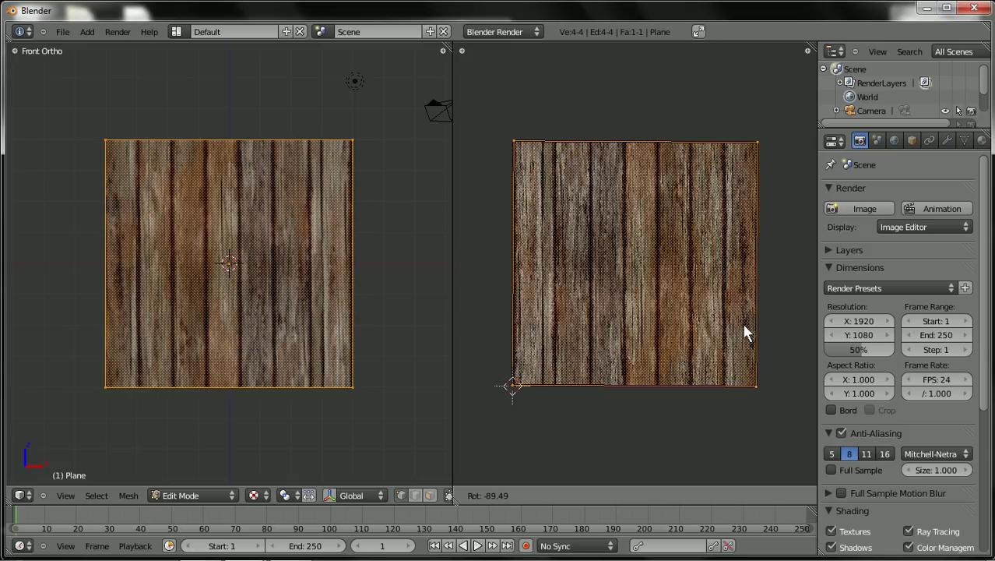
pyautogui.click(745, 325)
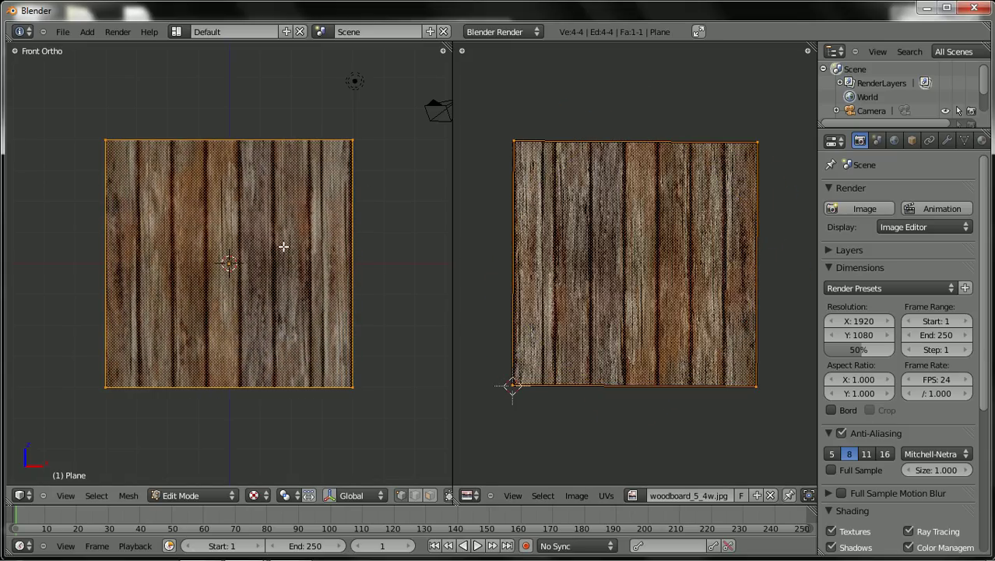
# - Place the 3D cursor just beyond the plane's upper-left corner and return the plane to Object Mode
pyautogui.click(96, 94)
pyautogui.scroll(-1, 403, 336)
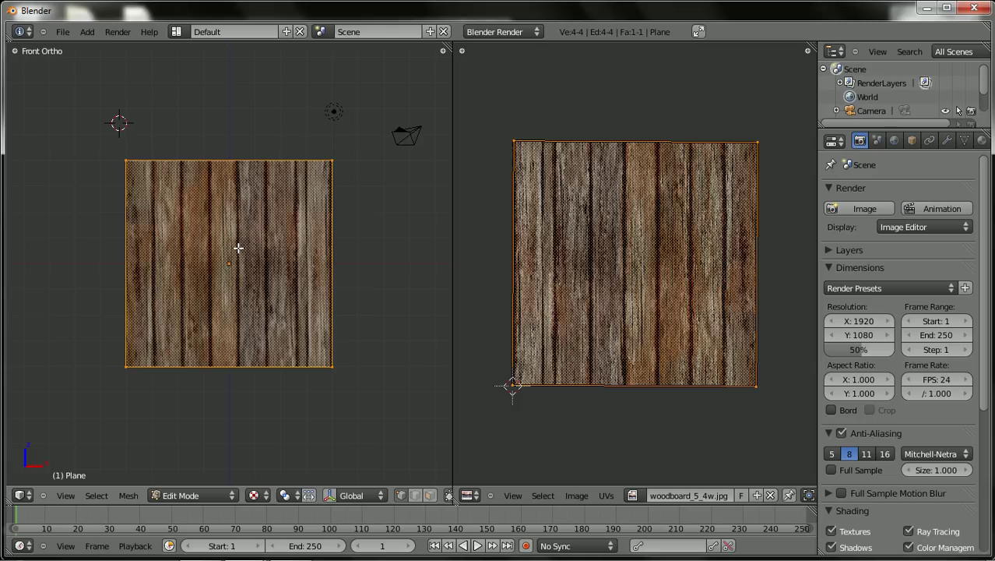
pyautogui.scroll(3, 282, 278)
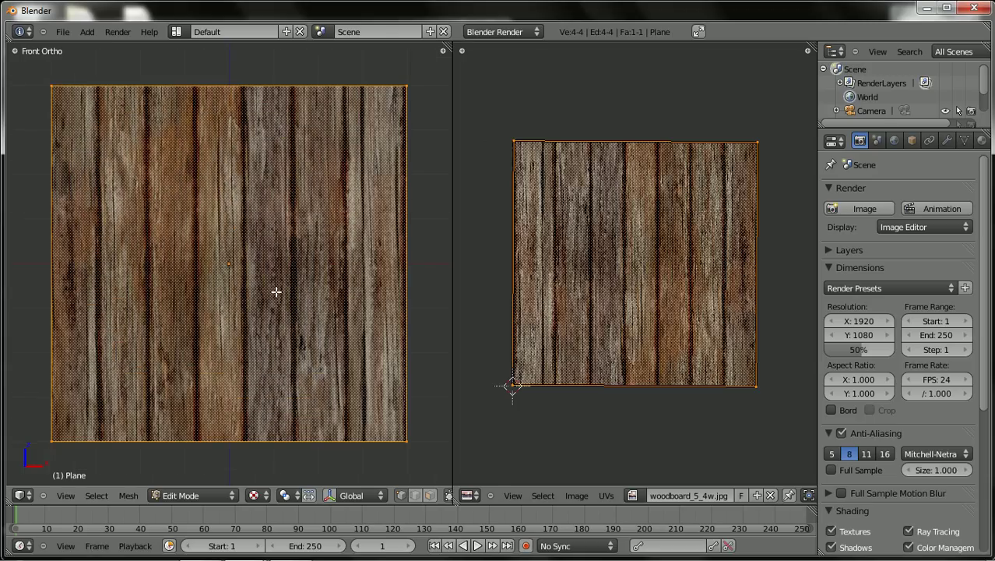
pyautogui.scroll(-1, 246, 242)
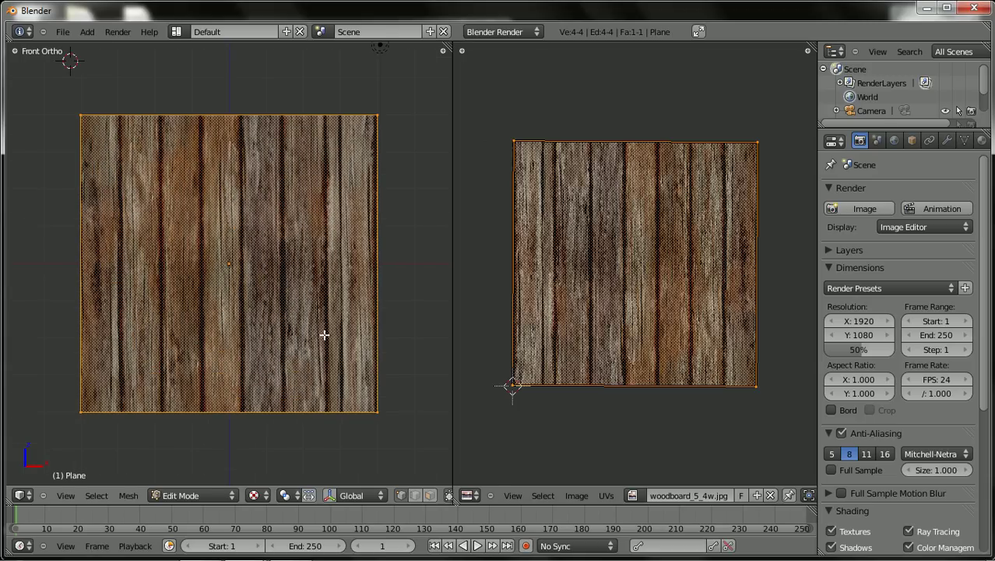
pyautogui.press('Tab')
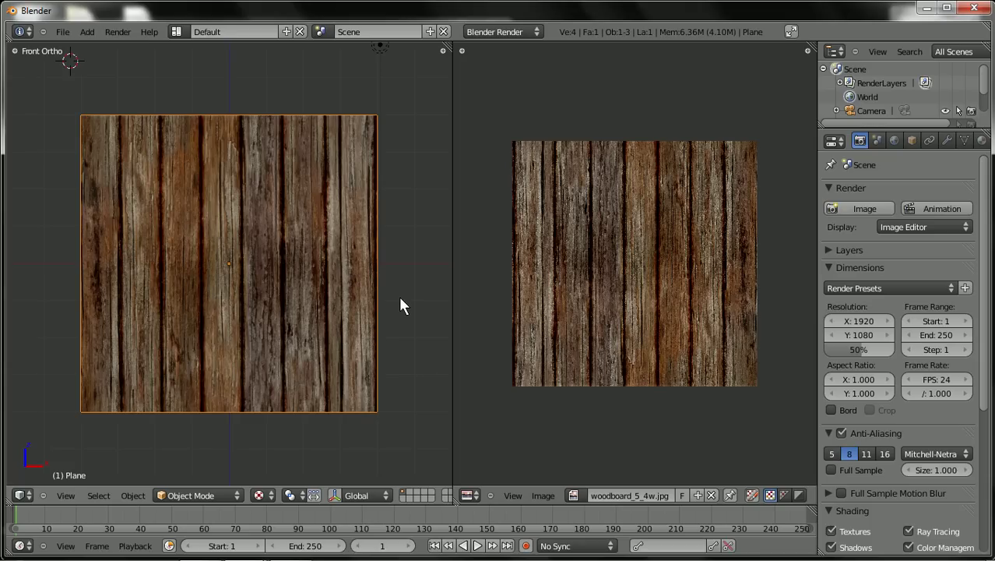
# - Set the 3D View's display shading mode to GLSL and enable Textured Solid
pyautogui.press('n')
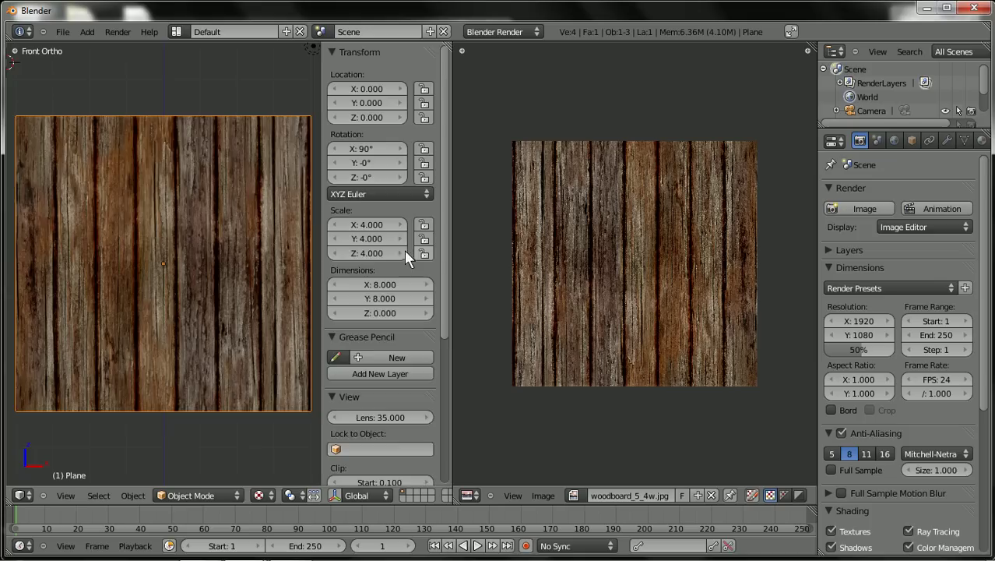
pyautogui.scroll(-5, 381, 280)
pyautogui.scroll(-4, 376, 292)
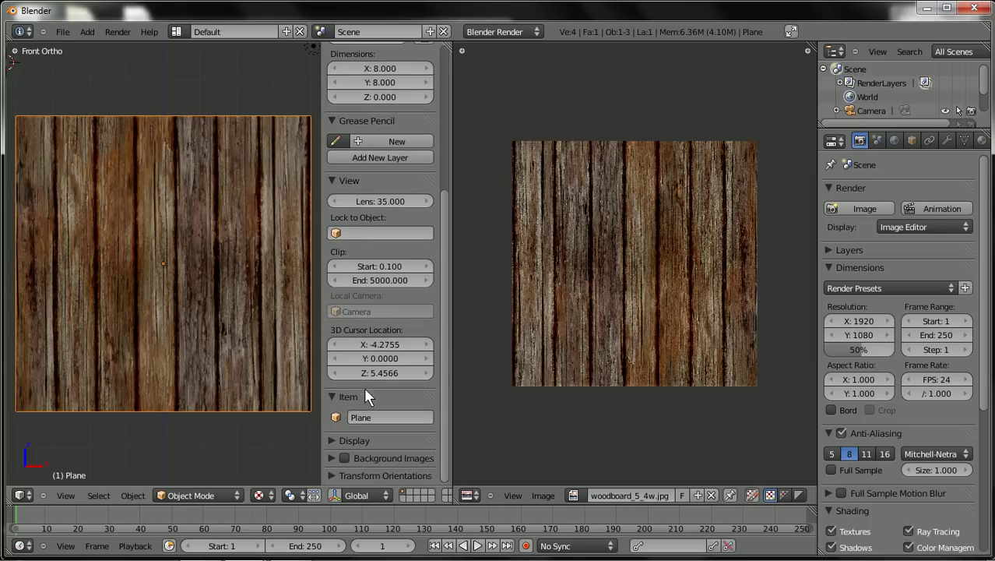
pyautogui.click(335, 441)
pyautogui.scroll(-6, 334, 436)
pyautogui.scroll(-4, 336, 436)
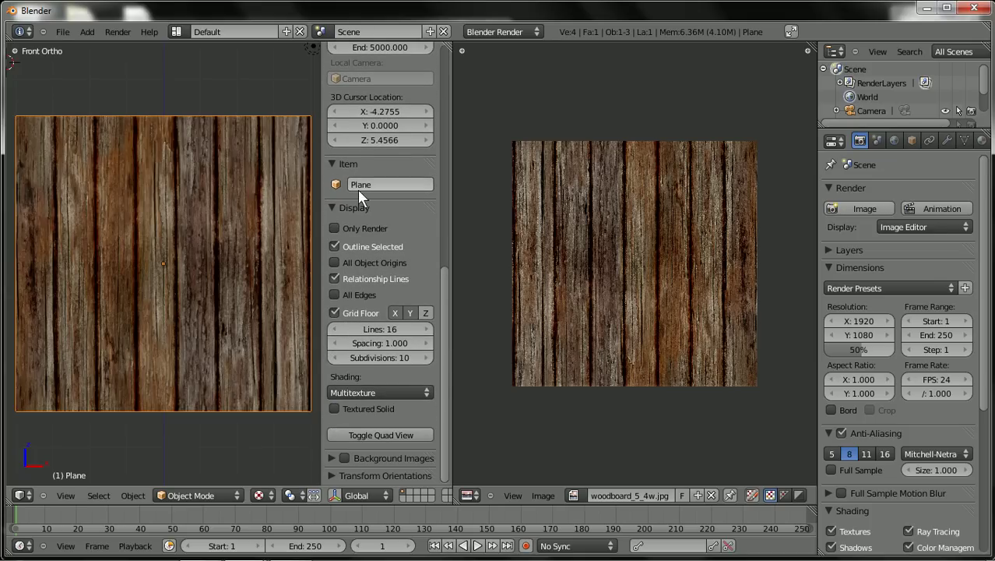
pyautogui.click(377, 391)
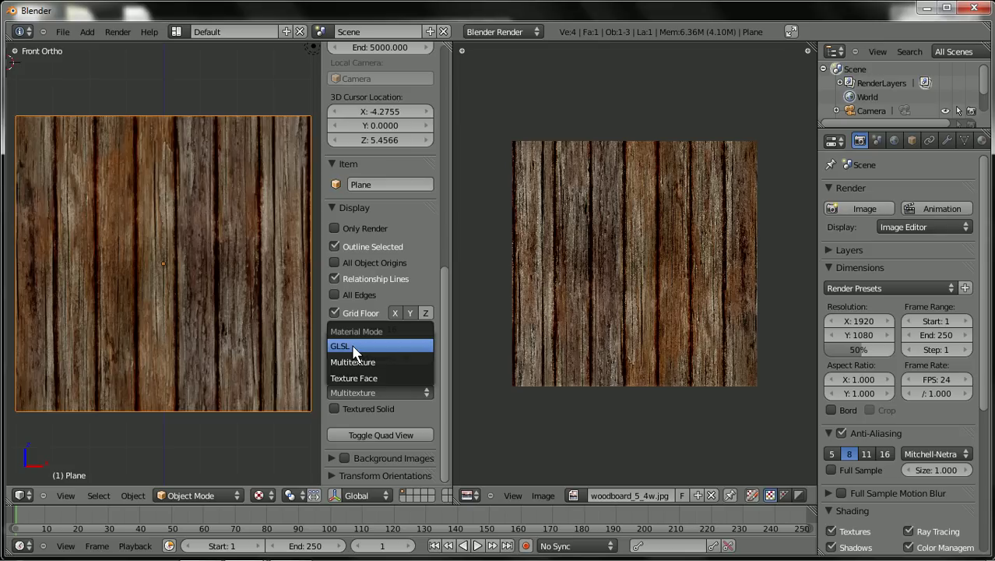
pyautogui.click(353, 352)
pyautogui.click(335, 408)
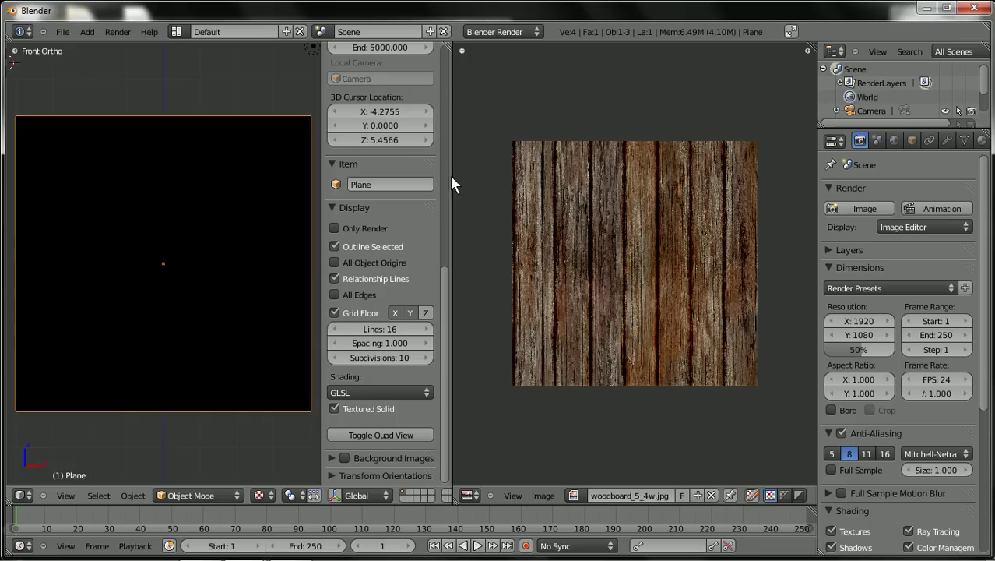
# - Add a new material to the plane
pyautogui.click(982, 140)
pyautogui.scroll(-3, 937, 141)
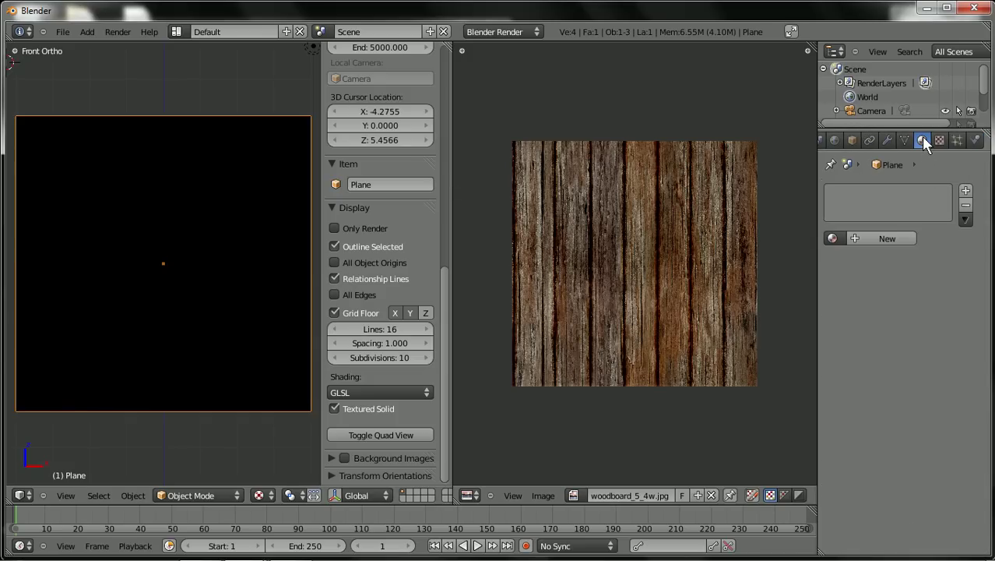
pyautogui.click(892, 238)
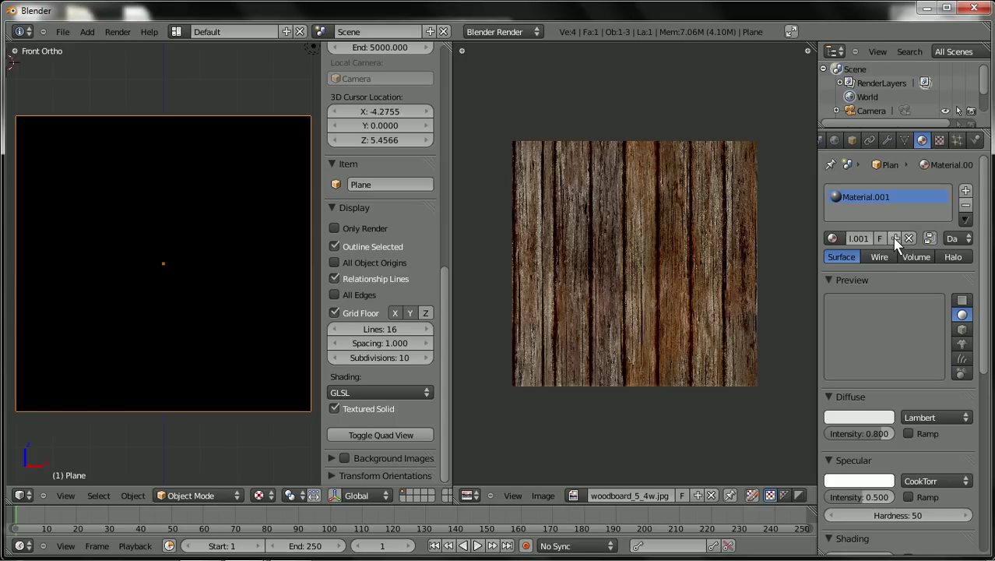
# - Add a new texture to the plane's material and set its type to Image or Movie
pyautogui.click(938, 141)
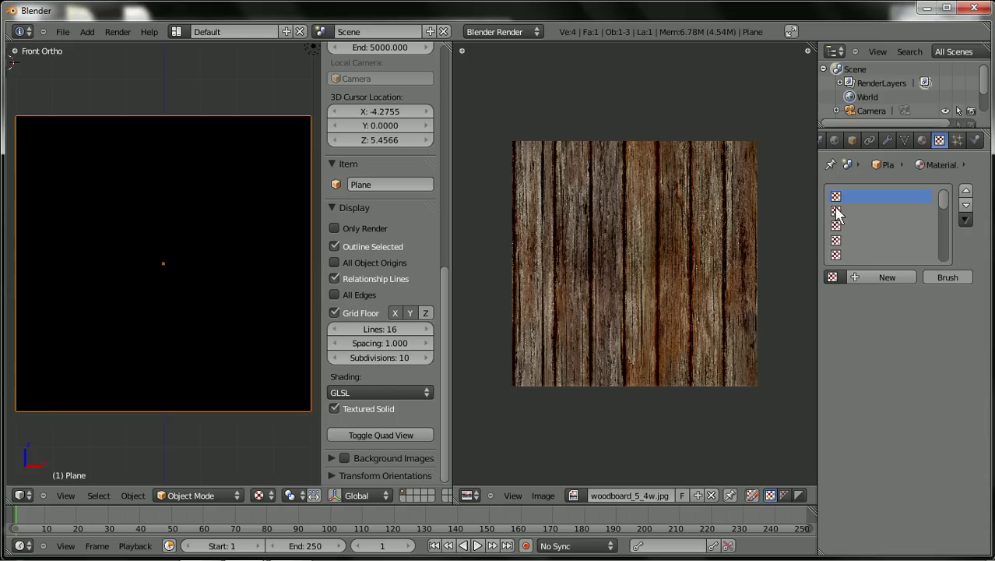
pyautogui.click(880, 279)
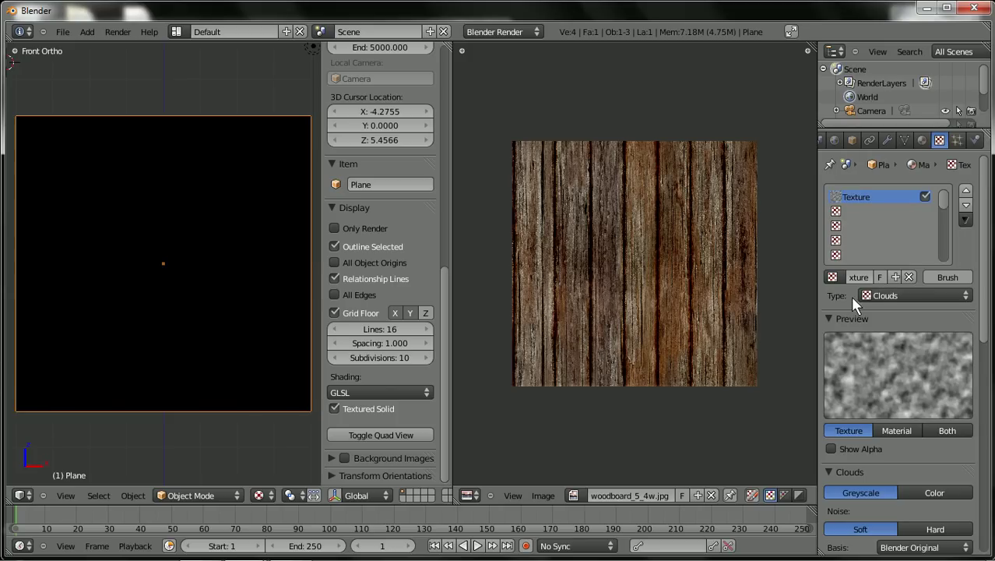
pyautogui.click(895, 295)
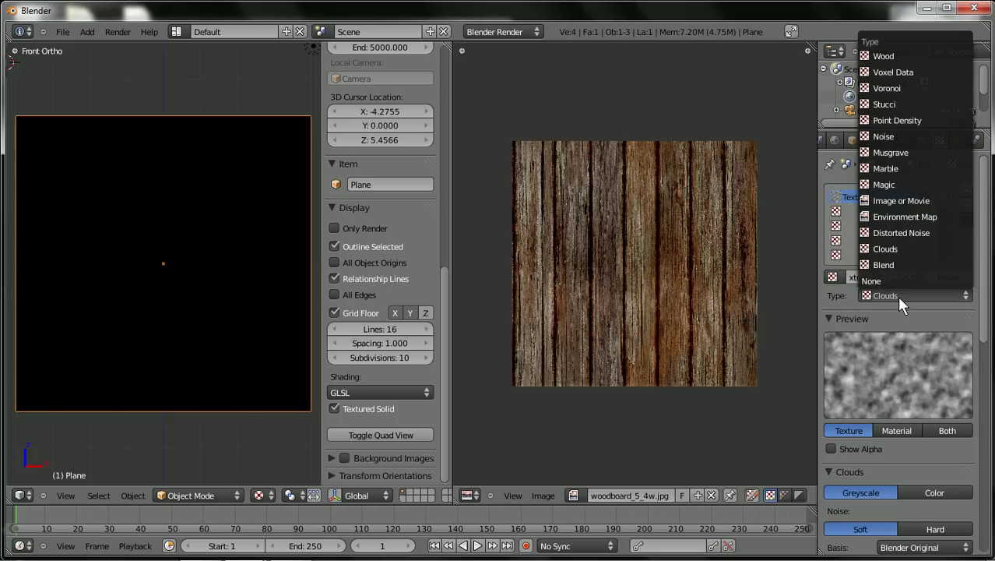
pyautogui.click(889, 200)
# - Set the texture's mapping coordinates to UV
pyautogui.scroll(-5, 938, 393)
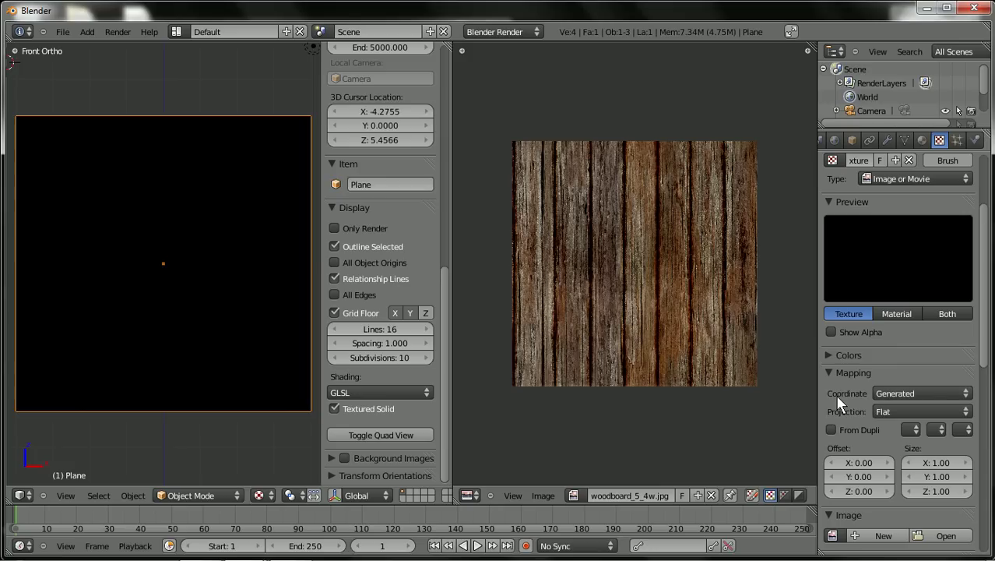
pyautogui.click(905, 392)
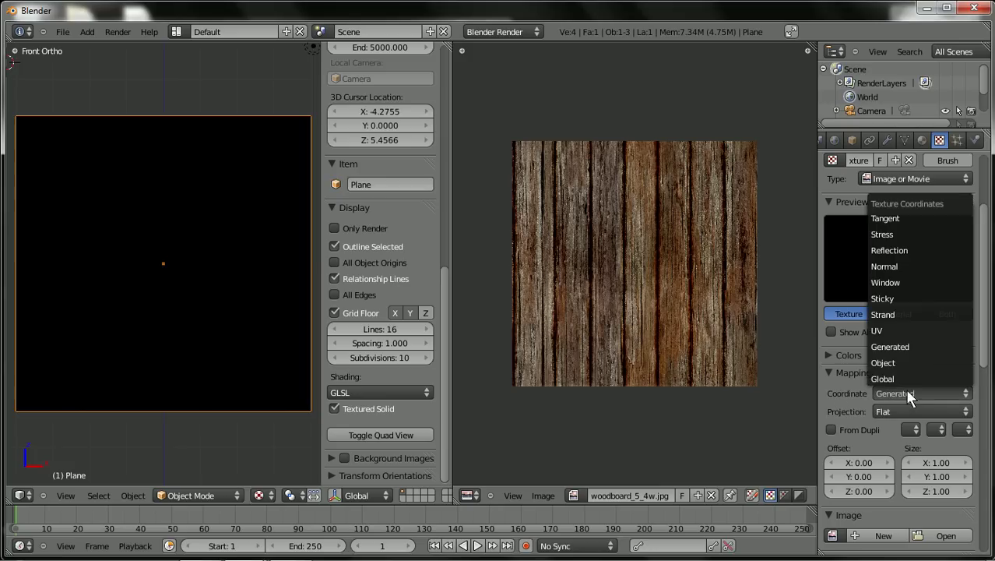
pyautogui.click(899, 331)
# - Load woodboard_5_4w.jpg from the Desktop folder as the texture's image
pyautogui.scroll(-7, 896, 327)
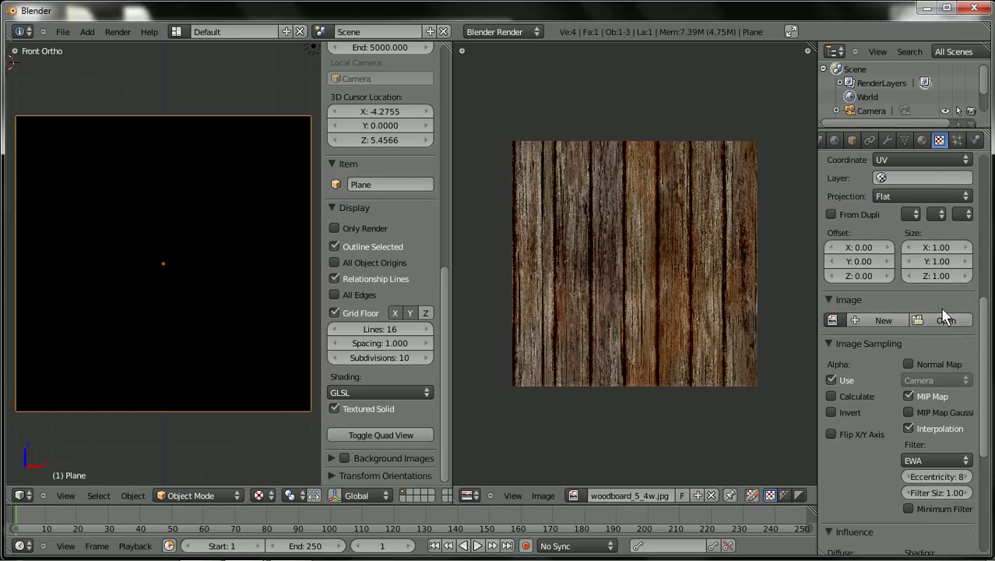
pyautogui.click(950, 319)
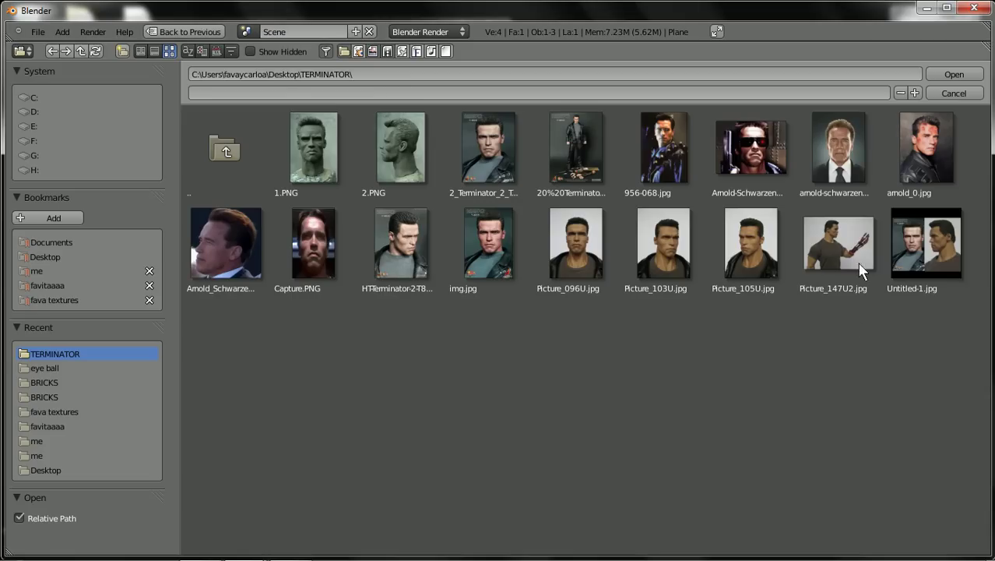
pyautogui.click(53, 265)
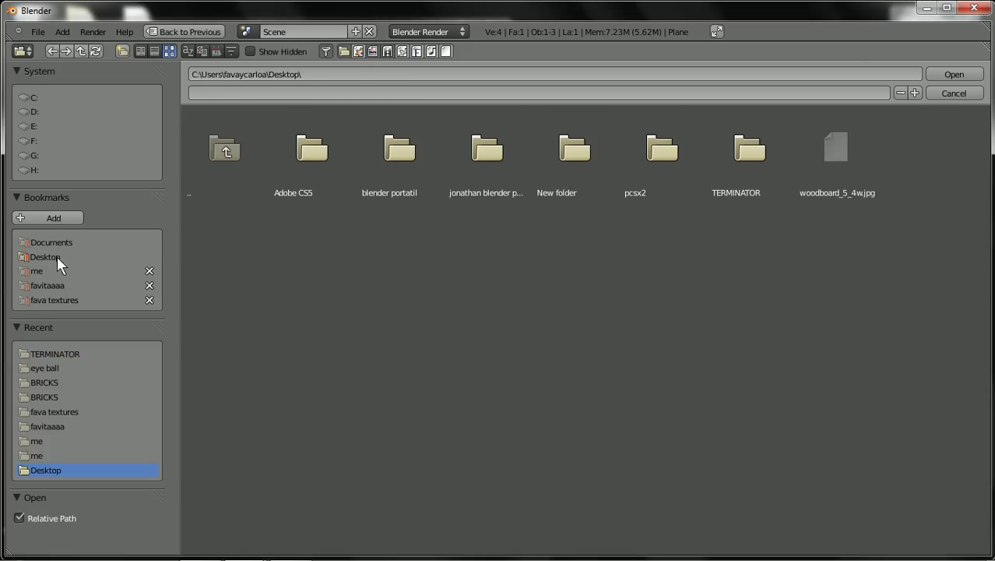
pyautogui.click(841, 148)
pyautogui.click(953, 75)
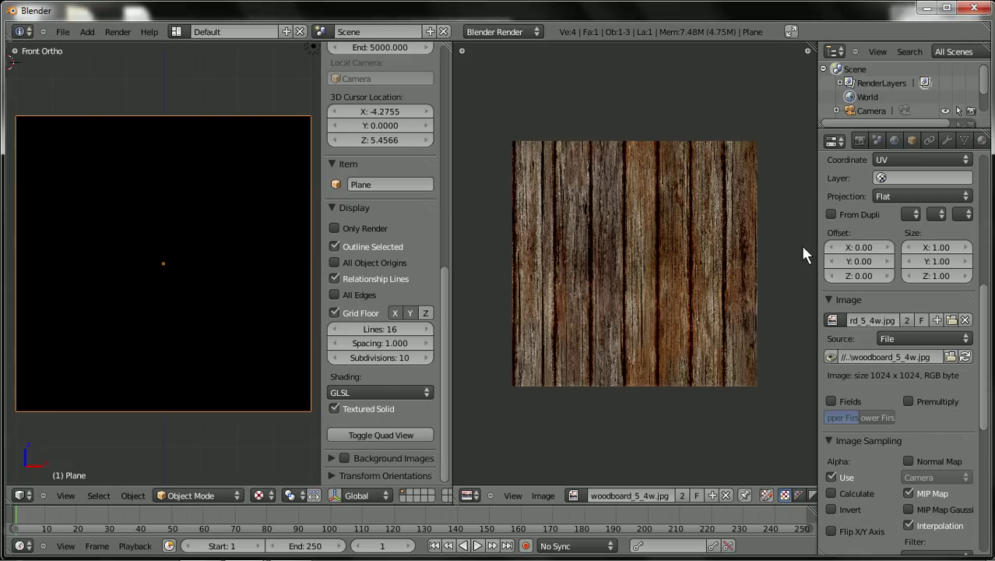
pyautogui.scroll(-5, 935, 313)
pyautogui.scroll(7, 934, 315)
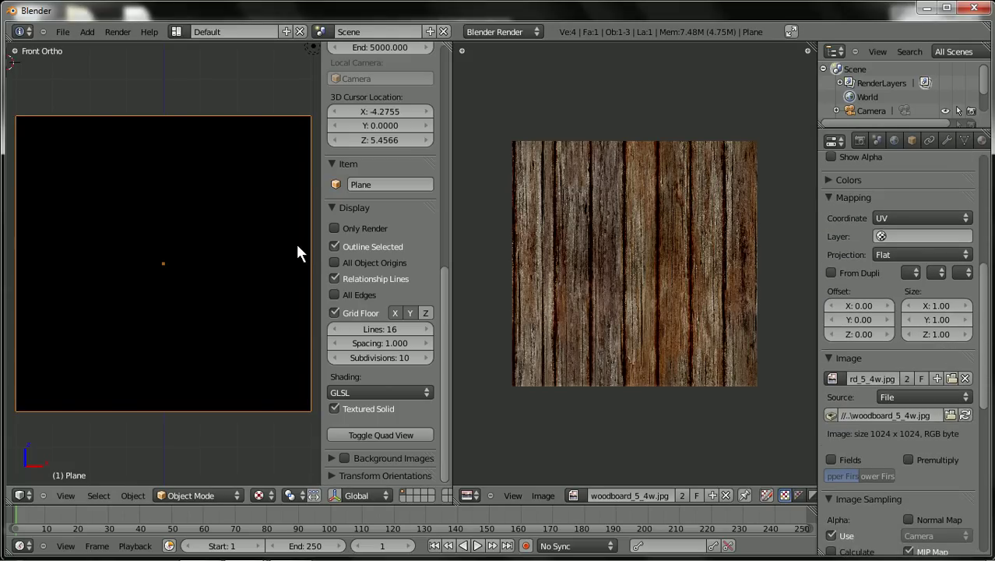
# - Toggle the viewport shading to Solid and back to Textured to check how the plane displays
pyautogui.moveTo(297, 251)
pyautogui.mouseDown(button='middle')
pyautogui.moveTo(193, 255)
pyautogui.moveTo(318, 276)
pyautogui.moveTo(290, 259)
pyautogui.moveTo(293, 272)
pyautogui.mouseUp(button='middle')
pyautogui.click(260, 495)
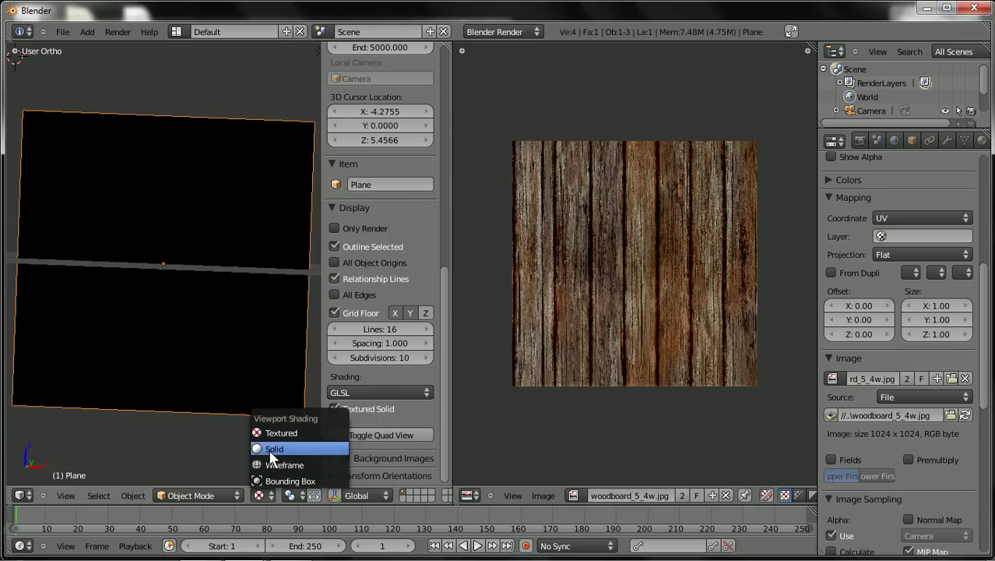
pyautogui.click(273, 450)
pyautogui.click(258, 496)
pyautogui.click(273, 433)
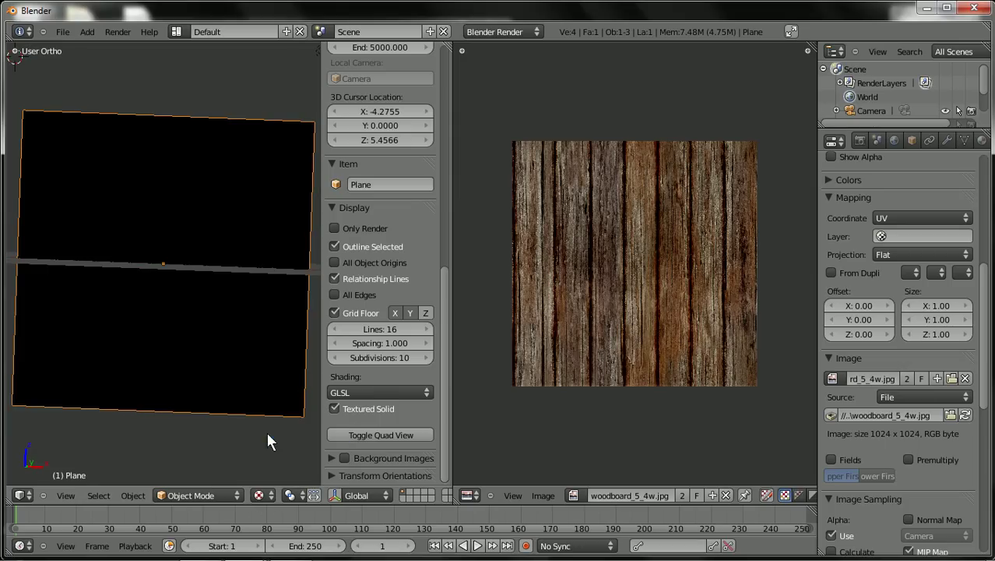
# - Render a still image of the scene to check the textured plane
pyautogui.moveTo(267, 442); pyautogui.dragTo(231, 251, button='middle')
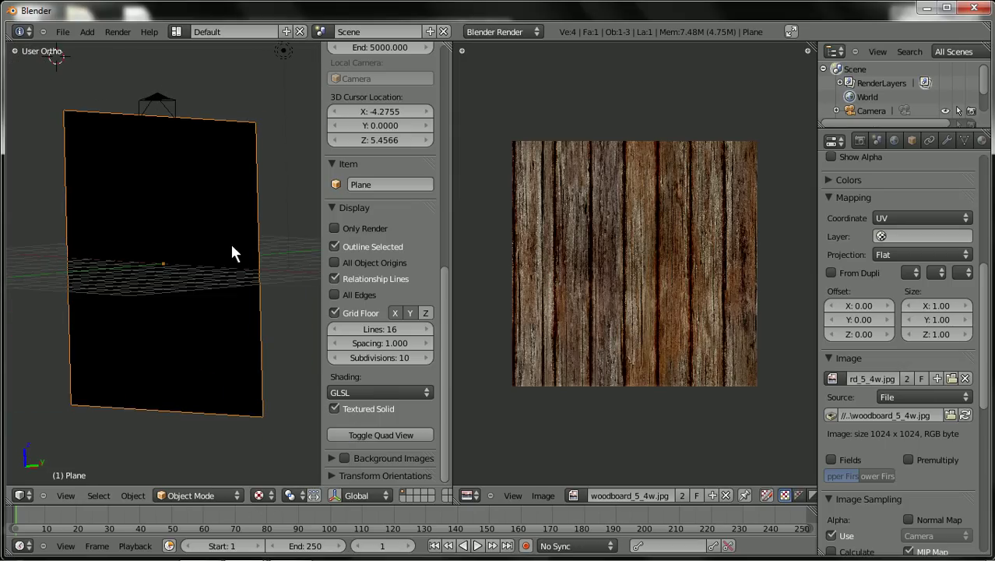
pyautogui.click(115, 33)
pyautogui.click(124, 50)
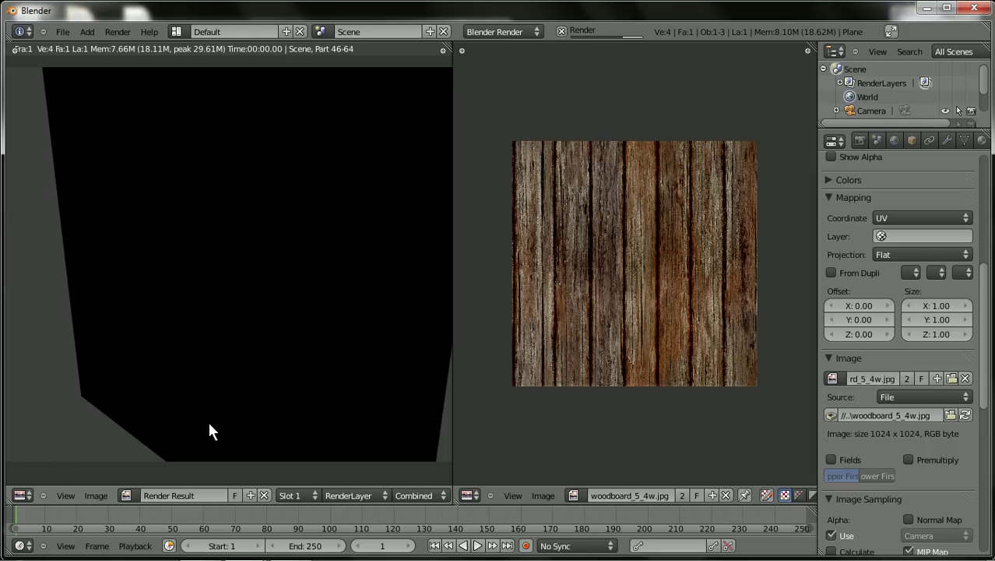
# - Switch the render result area back to the 3D View and select the lamp, looking through the camera
pyautogui.click(24, 497)
pyautogui.click(29, 479)
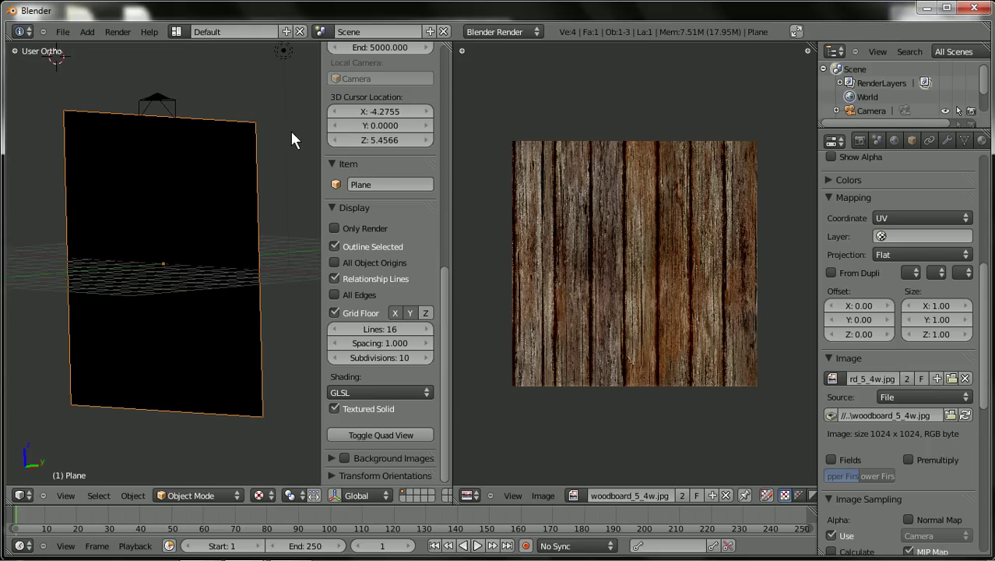
pyautogui.rightClick(289, 56)
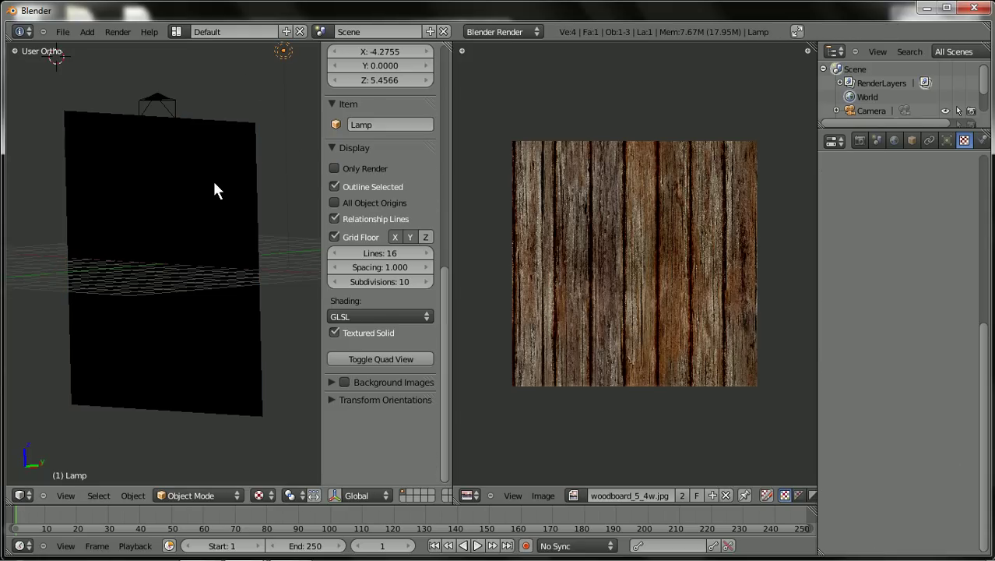
pyautogui.press('KP_0')
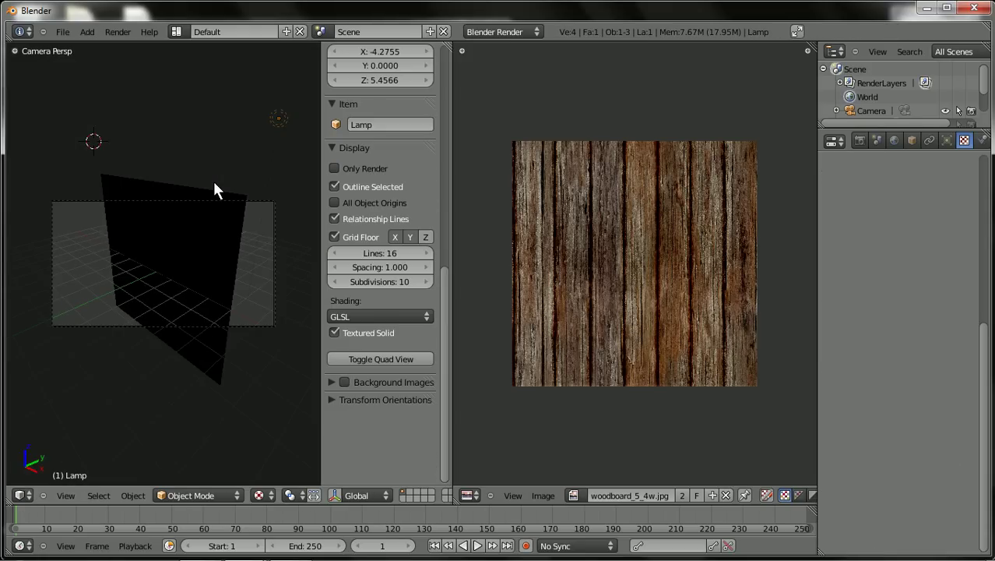
pyautogui.press('Delete')
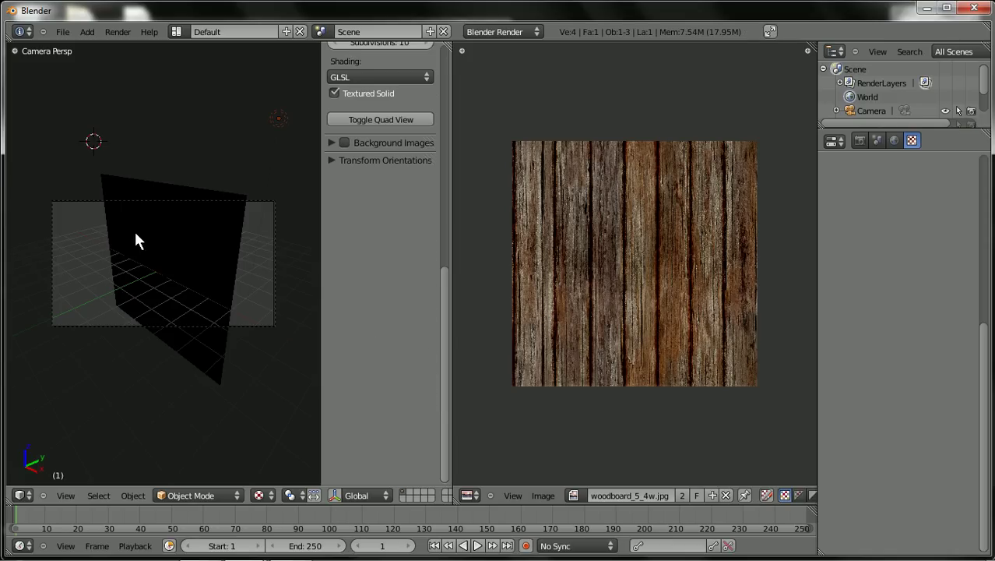
# - Move the lamp to the camera-facing side of the plane and farther out so it lights the wood texture
pyautogui.press('g')
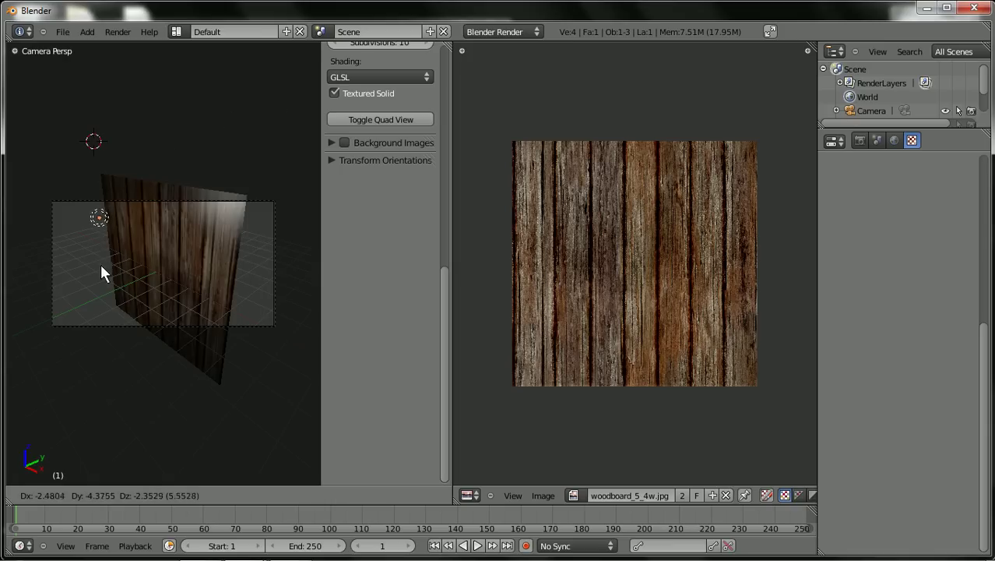
pyautogui.click(93, 250)
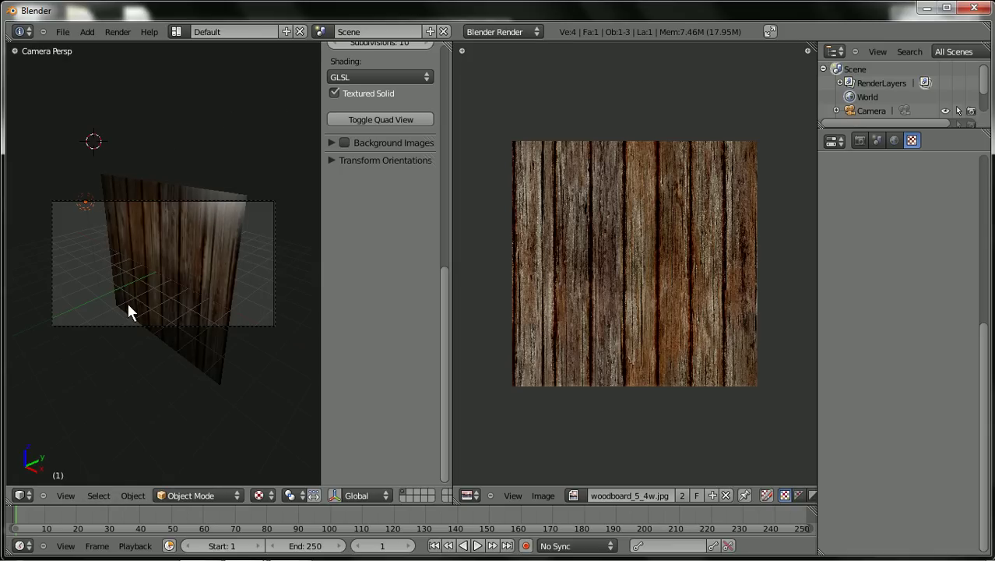
pyautogui.scroll(-2, 127, 301)
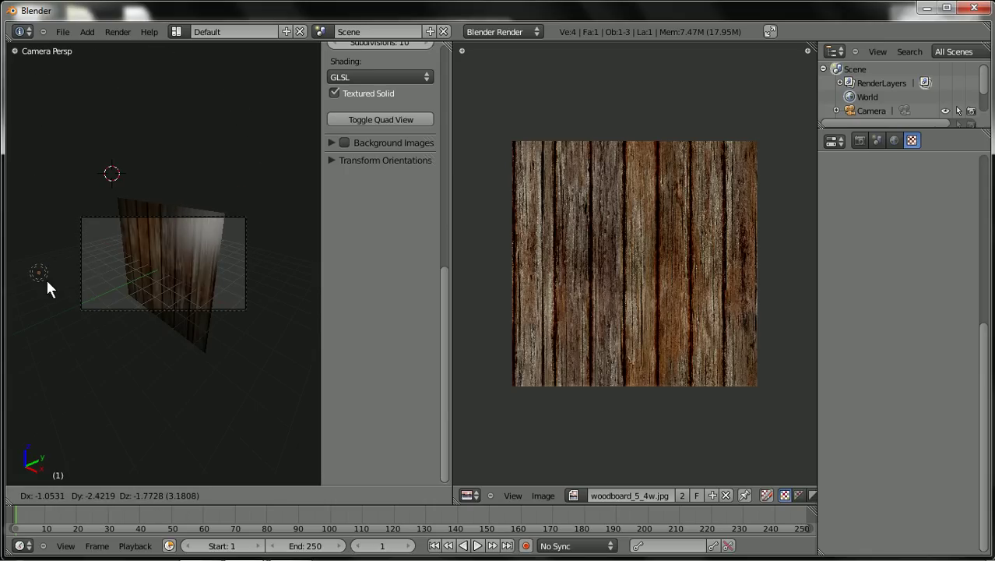
pyautogui.click(25, 277)
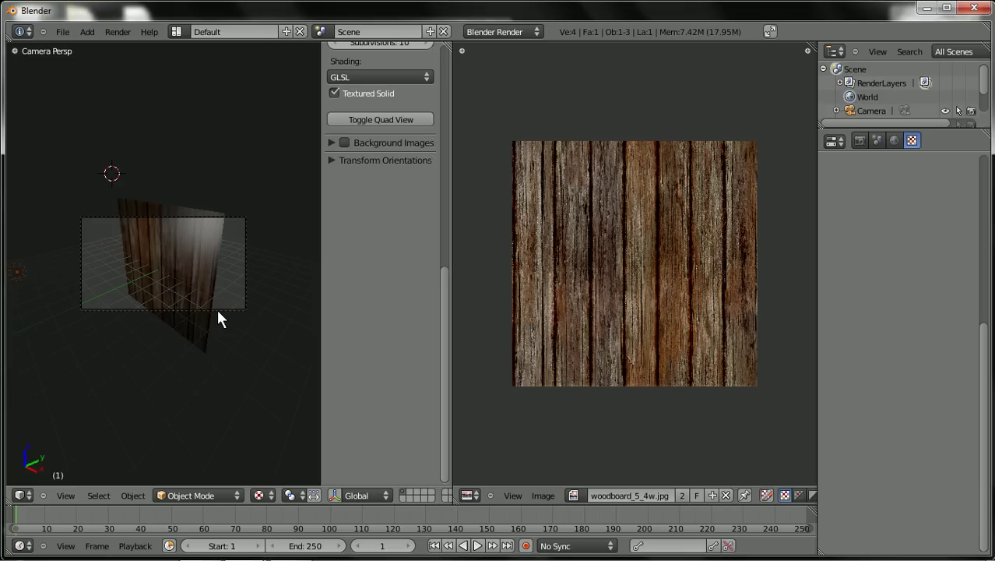
# - Leave the camera view, choose GLSL as the viewport shading mode, and hide the 3D View's properties sidebar
pyautogui.press('KP_0')
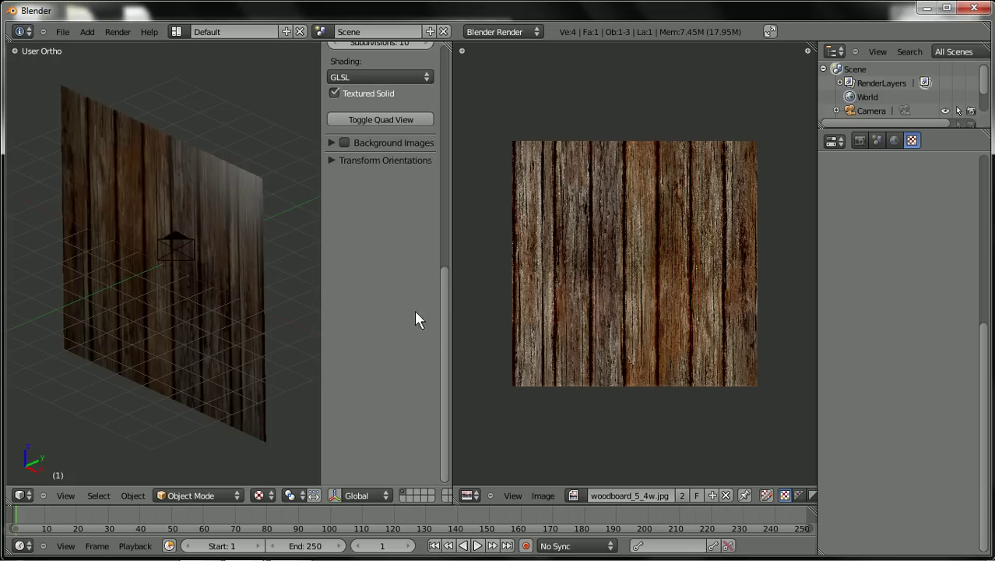
pyautogui.moveTo(377, 91); pyautogui.dragTo(377, 266, button='middle')
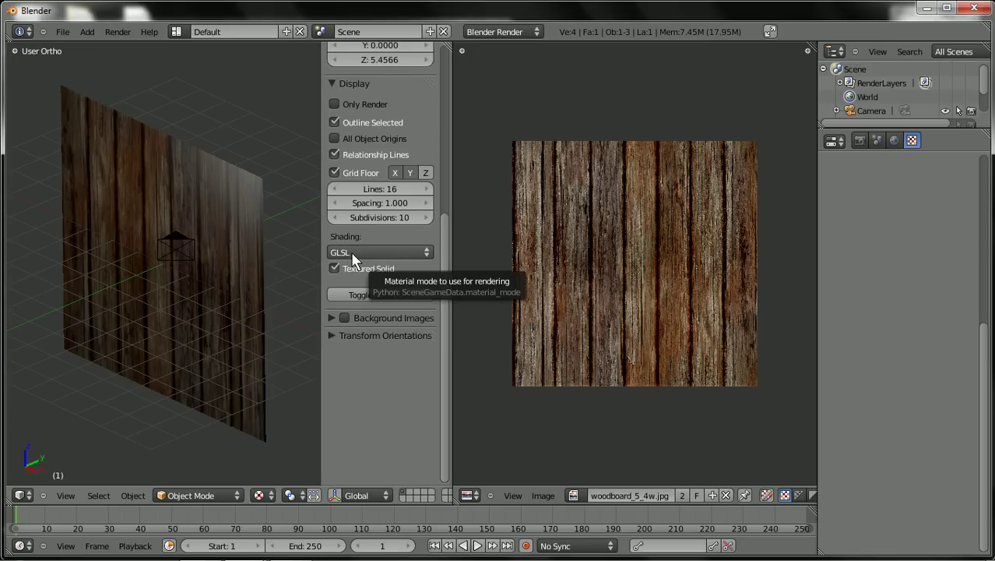
pyautogui.click(352, 254)
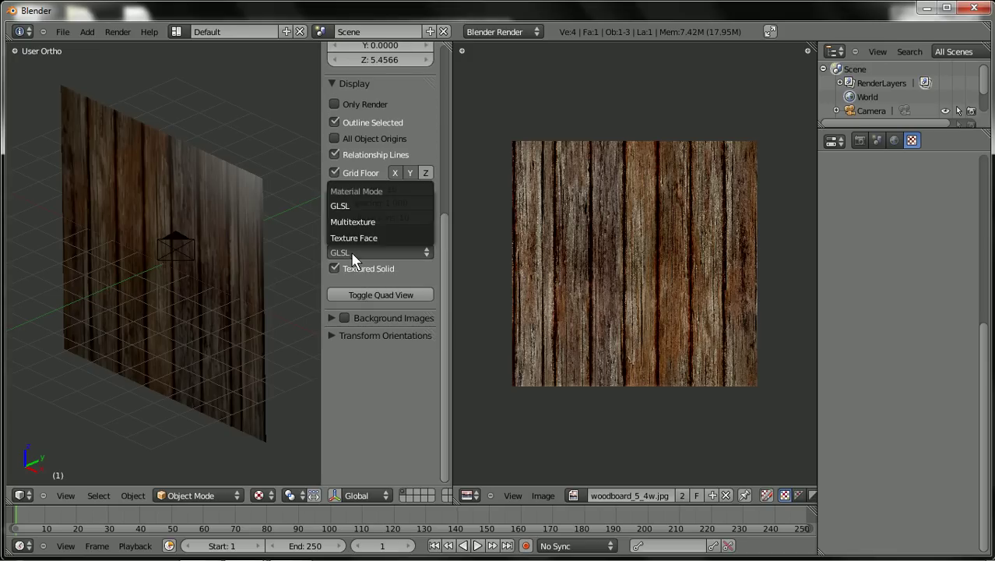
pyautogui.click(351, 207)
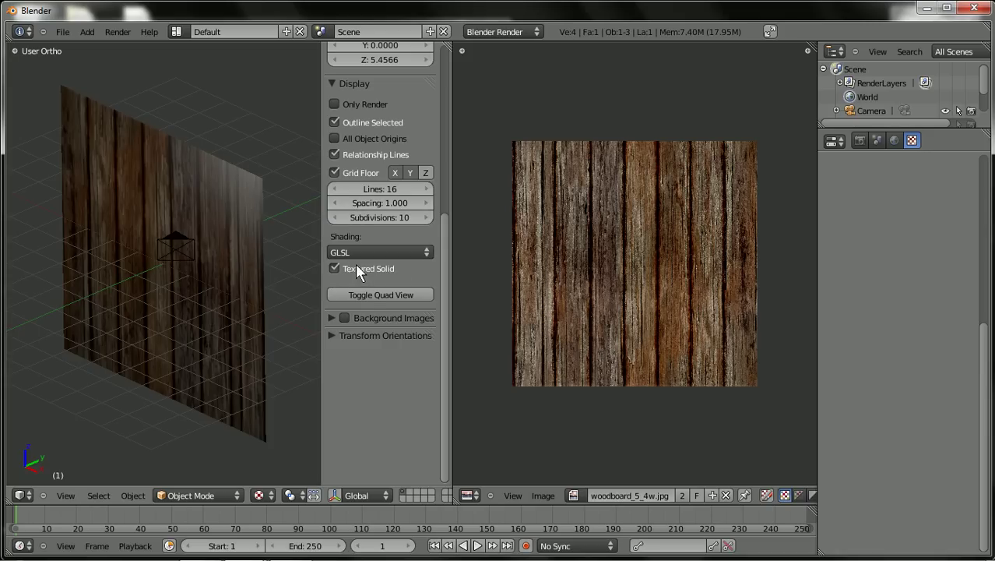
pyautogui.press('n')
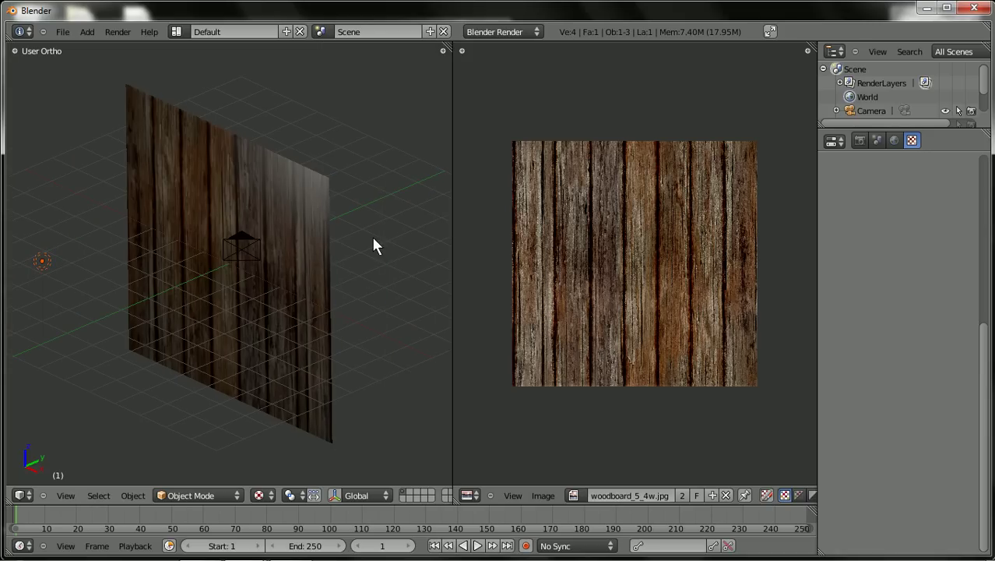
# - Clear the camera's rotation and move it down to just below the lamp in the right side view
pyautogui.press('KP_3')
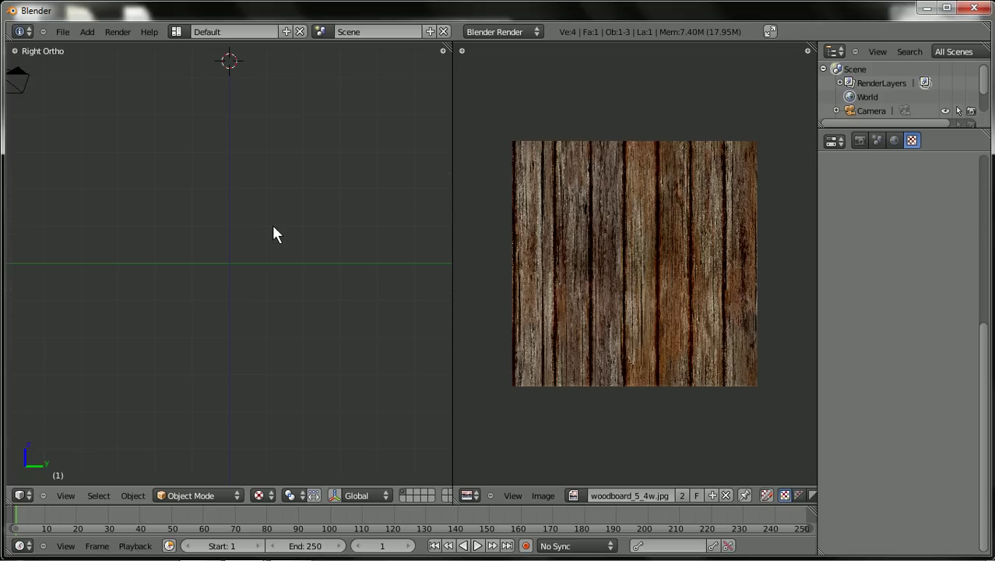
pyautogui.keyDown('shift'); pyautogui.moveTo(226, 218); pyautogui.dragTo(346, 217, button='middle'); pyautogui.keyUp('shift')
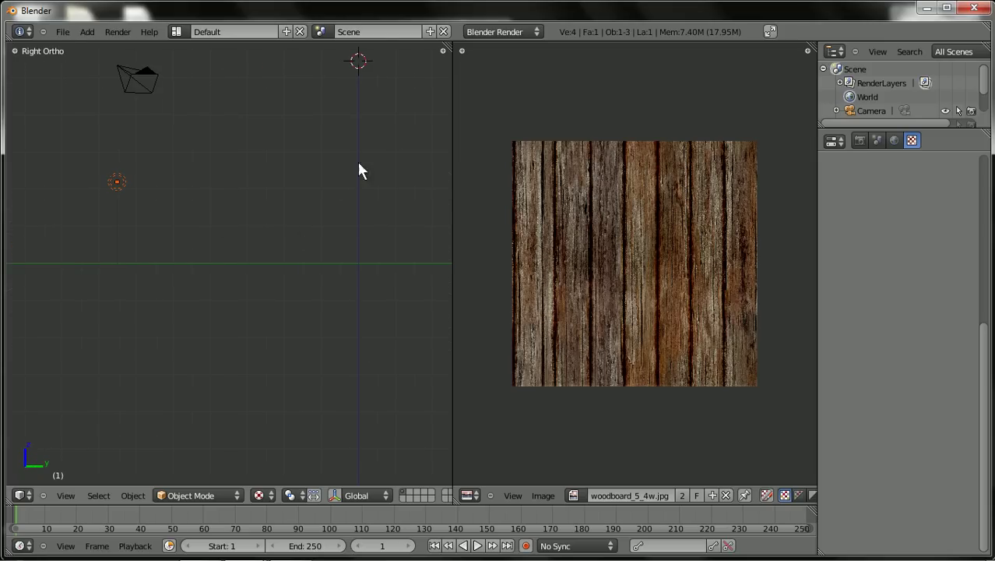
pyautogui.moveTo(246, 260); pyautogui.dragTo(342, 219, button='middle')
pyautogui.press('KP_3')
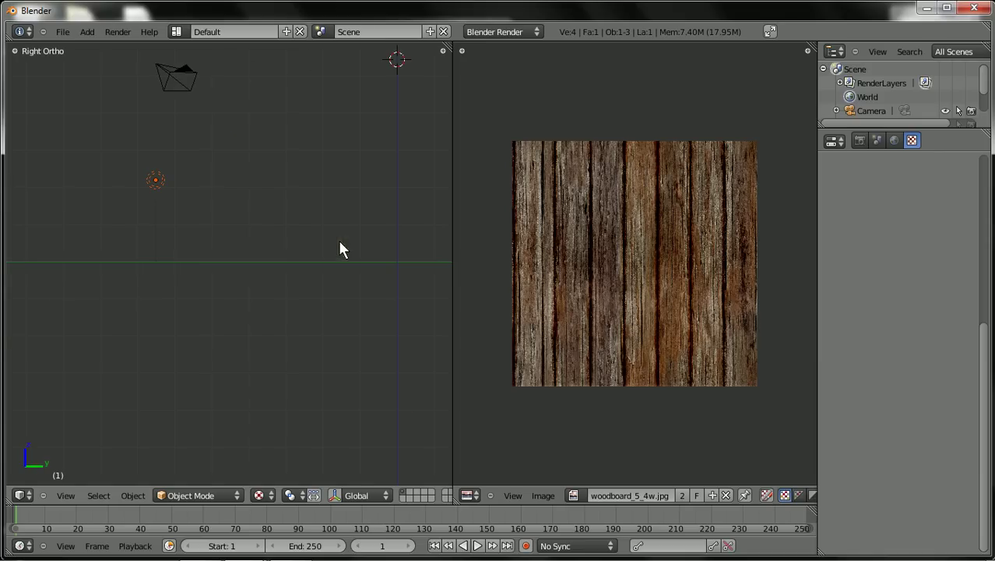
pyautogui.rightClick(181, 64)
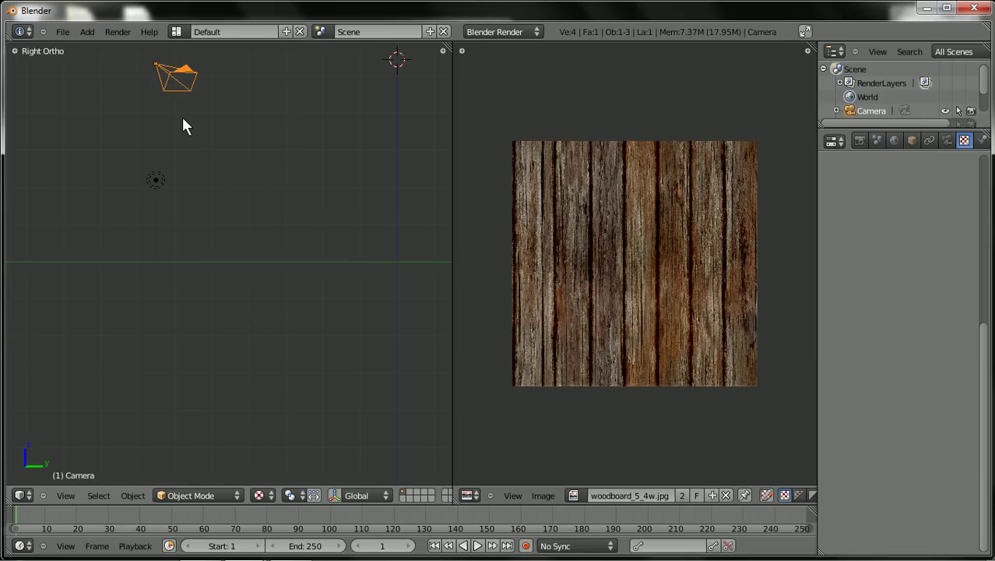
pyautogui.hotkey('alt', 'r')
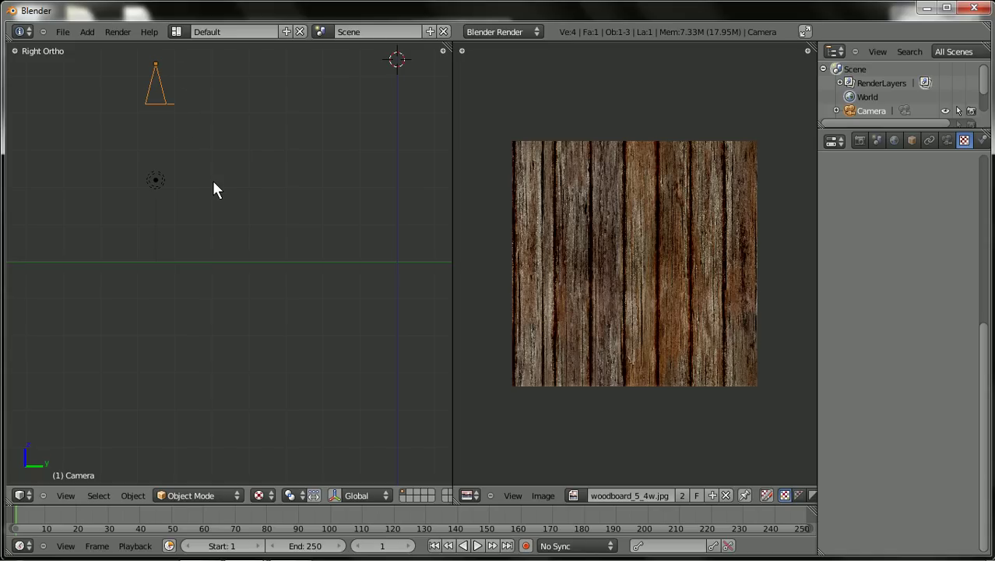
pyautogui.press('g')
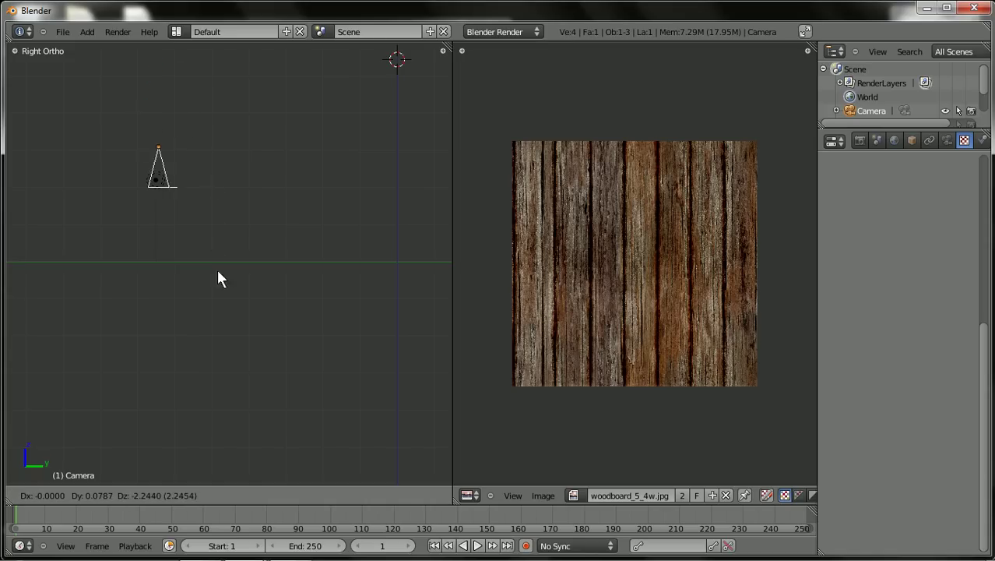
pyautogui.click(216, 327)
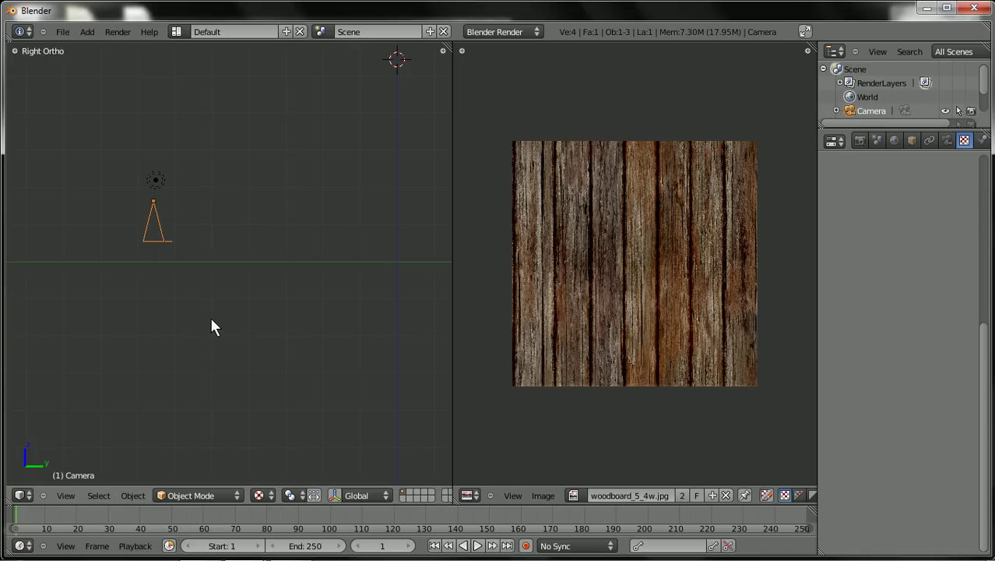
# - Rotate the camera about -90 degrees in the right side view so it points horizontally toward the plane
pyautogui.press('r')
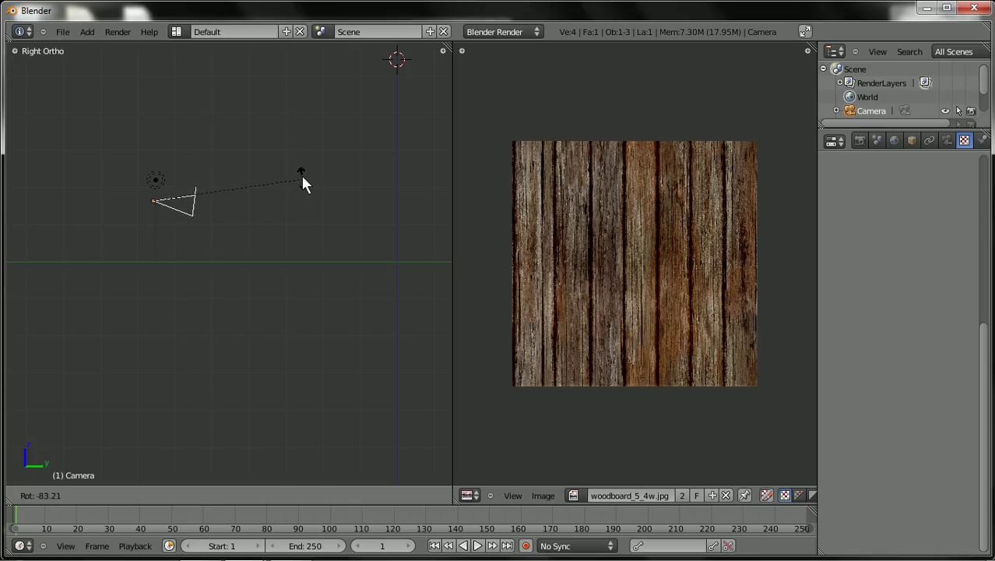
pyautogui.click(299, 165)
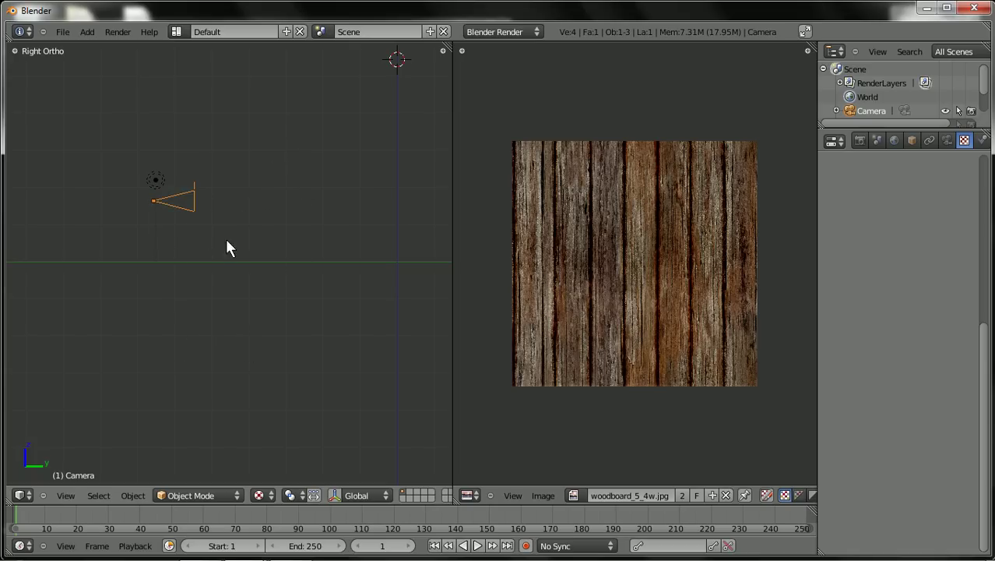
pyautogui.moveTo(229, 250); pyautogui.dragTo(287, 271, button='middle')
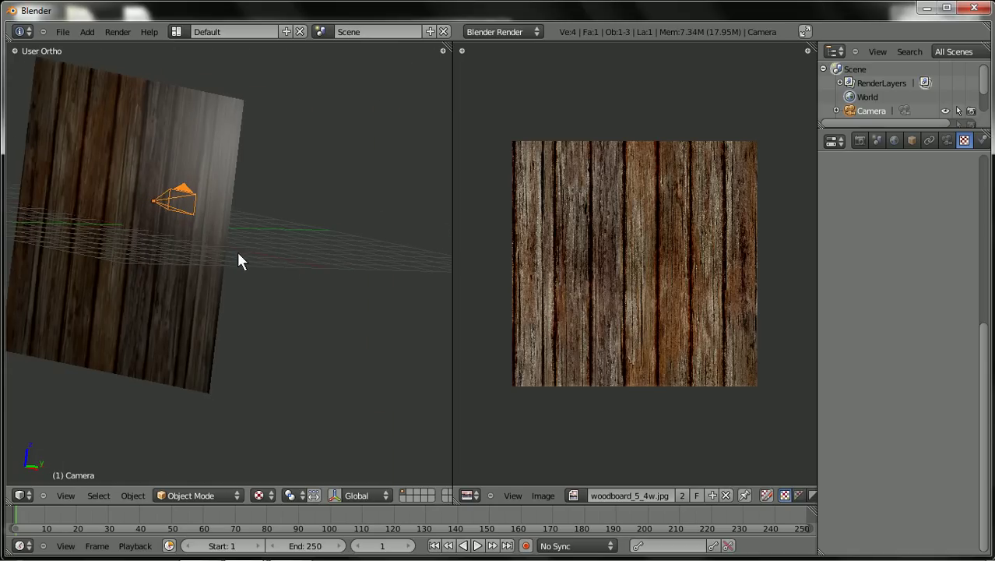
# - Move the camera about 7.6 units along negative X in camera view so the plane fills its frame
pyautogui.press('KP_0')
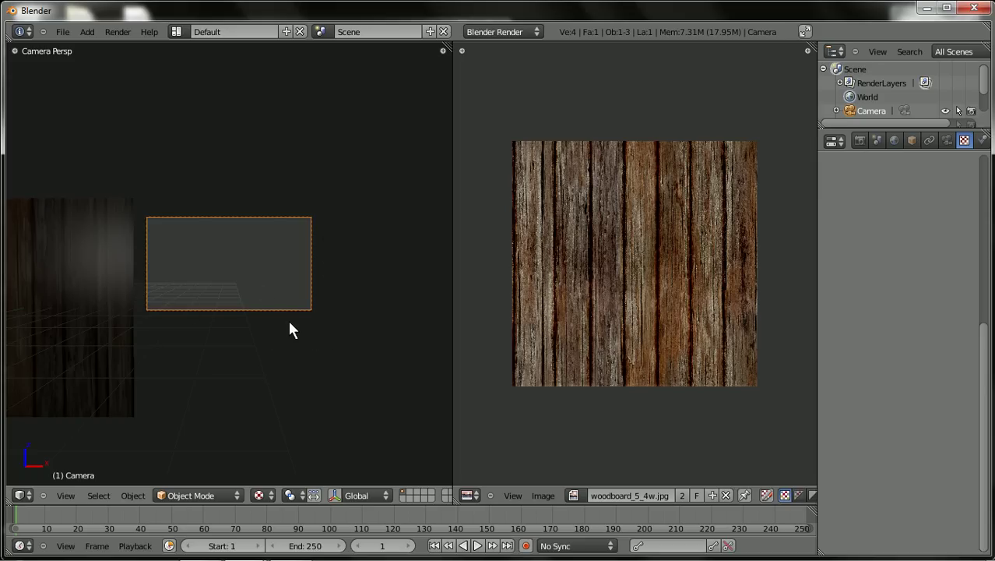
pyautogui.press('g')
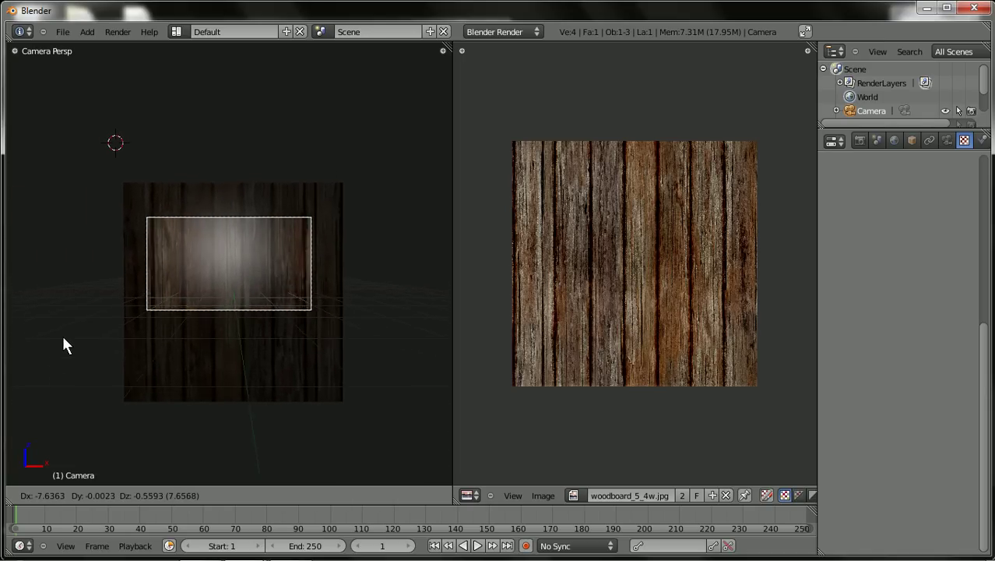
pyautogui.click(64, 337)
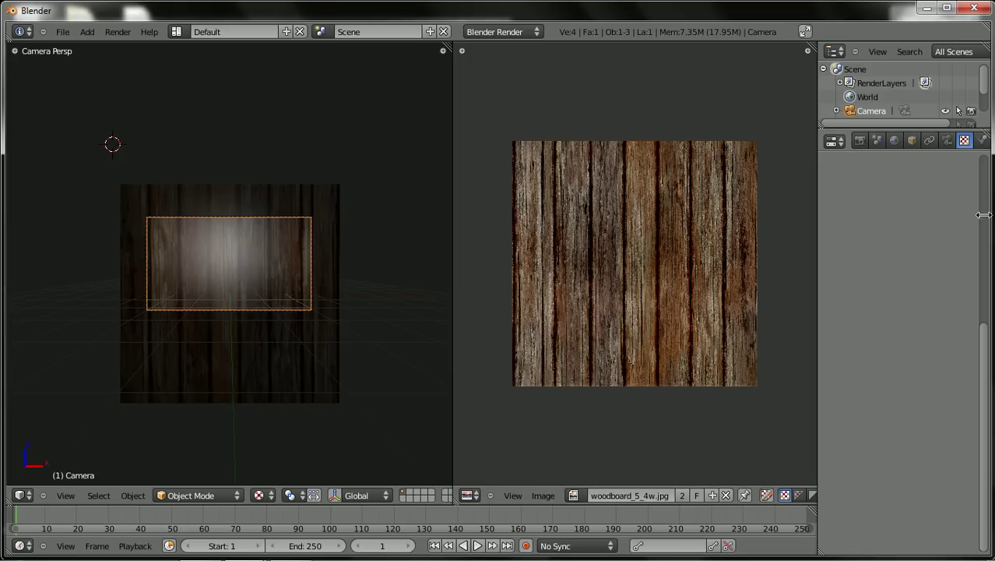
# - Select the plane and examine from several angles how the lamp lights its wood texture
pyautogui.rightClick(197, 251)
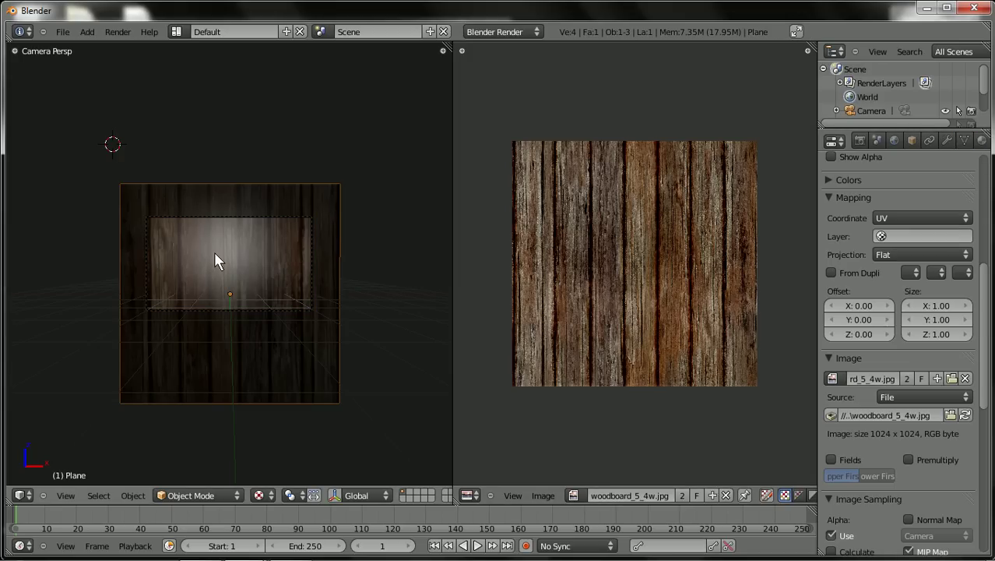
pyautogui.moveTo(359, 270); pyautogui.dragTo(366, 314, button='middle')
pyautogui.moveTo(267, 142); pyautogui.dragTo(312, 200, button='middle')
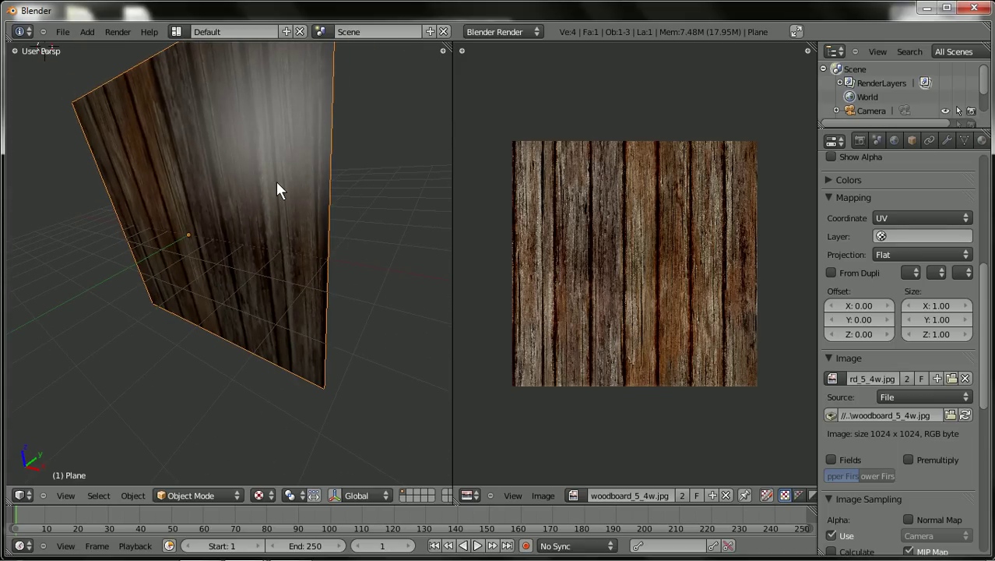
pyautogui.moveTo(278, 188); pyautogui.dragTo(318, 200, button='middle')
pyautogui.scroll(-6, 296, 218)
pyautogui.scroll(5, 258, 257)
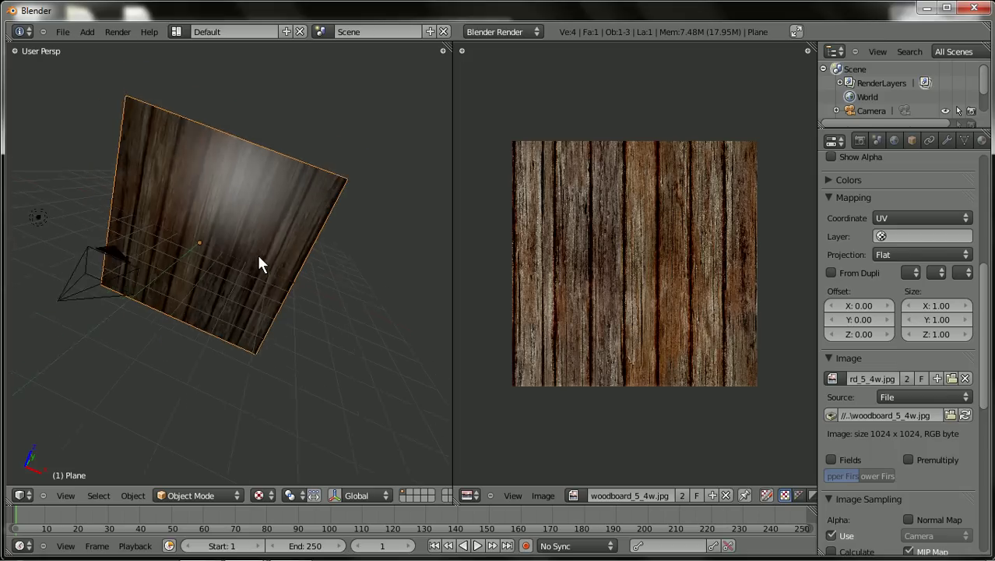
pyautogui.scroll(-1, 259, 257)
pyautogui.moveTo(333, 288)
pyautogui.mouseDown(button='middle')
pyautogui.moveTo(256, 316)
pyautogui.moveTo(350, 290)
pyautogui.mouseUp(button='middle')
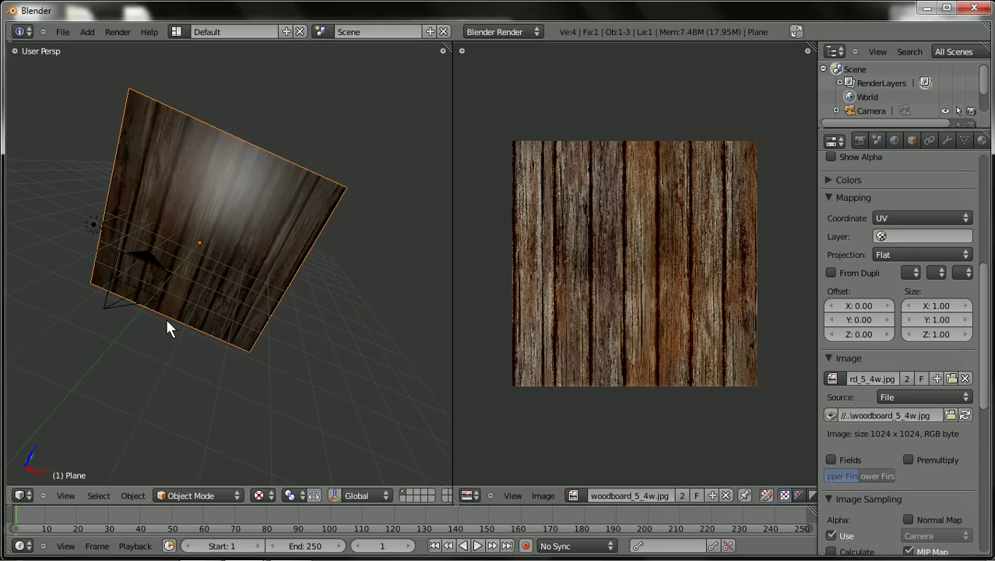
pyautogui.moveTo(163, 316); pyautogui.dragTo(202, 314, button='middle')
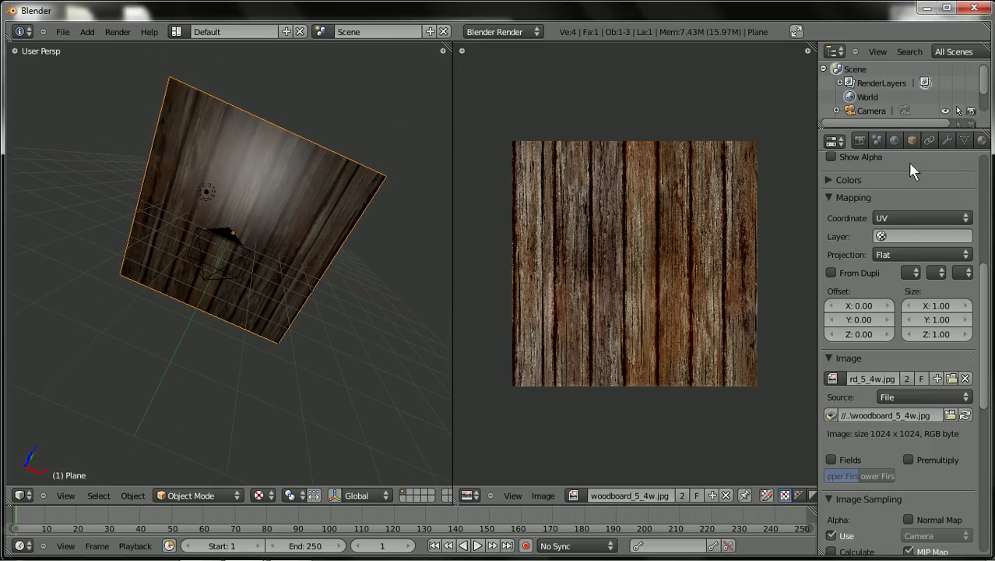